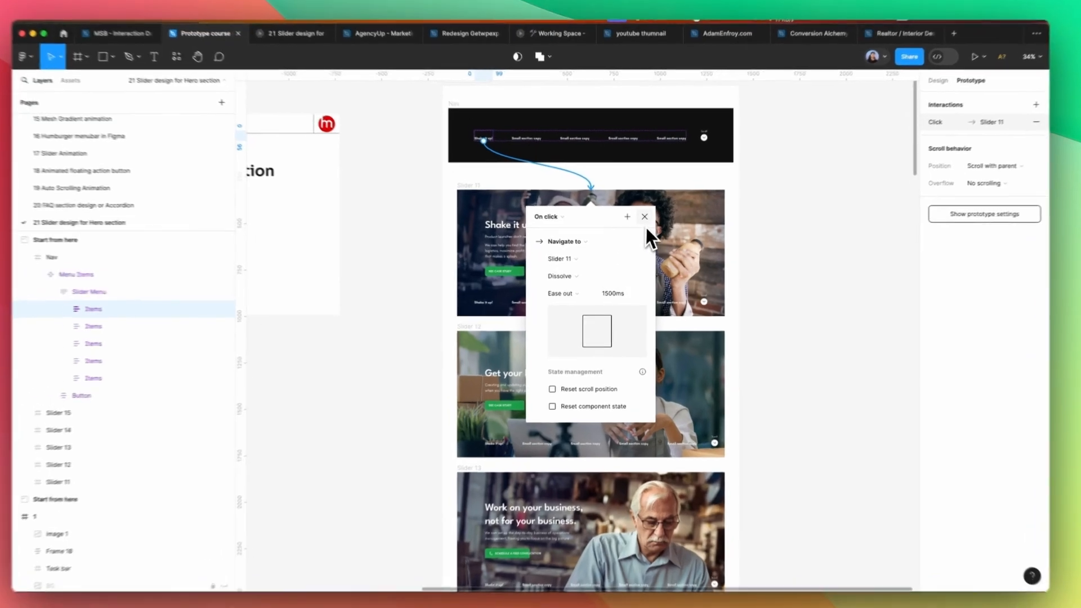
- Link the second and third menu items in the Nav to navigate on click to Slider 12 and Slider 13
{"action": "left_click", "coordinate": [642, 224]}
{"action": "left_click", "coordinate": [536, 153]}
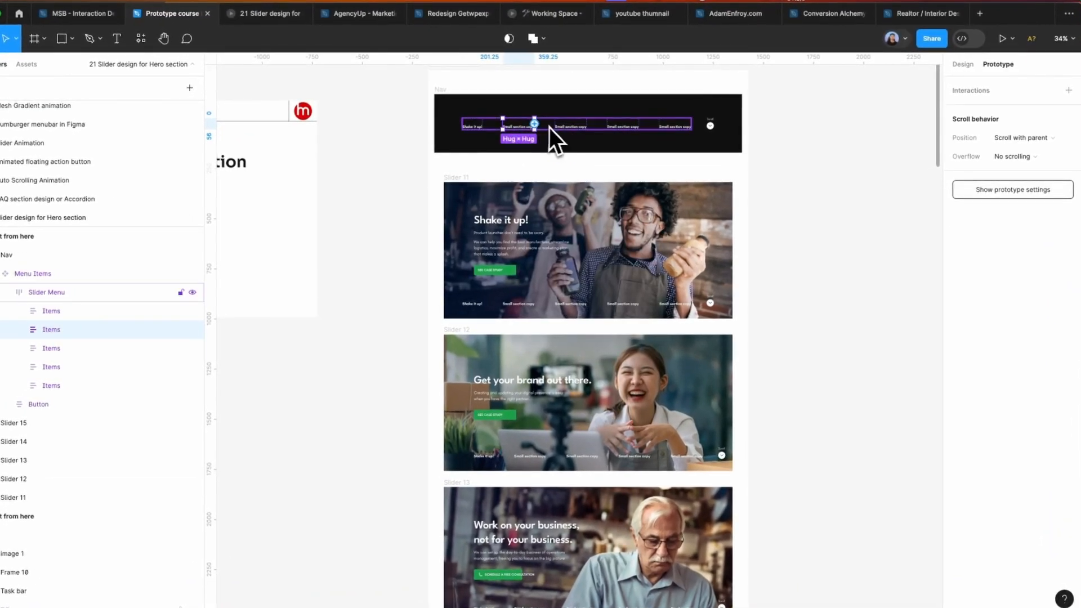
{"action": "left_click_drag", "start_coordinate": [545, 350], "coordinate": [545, 351]}
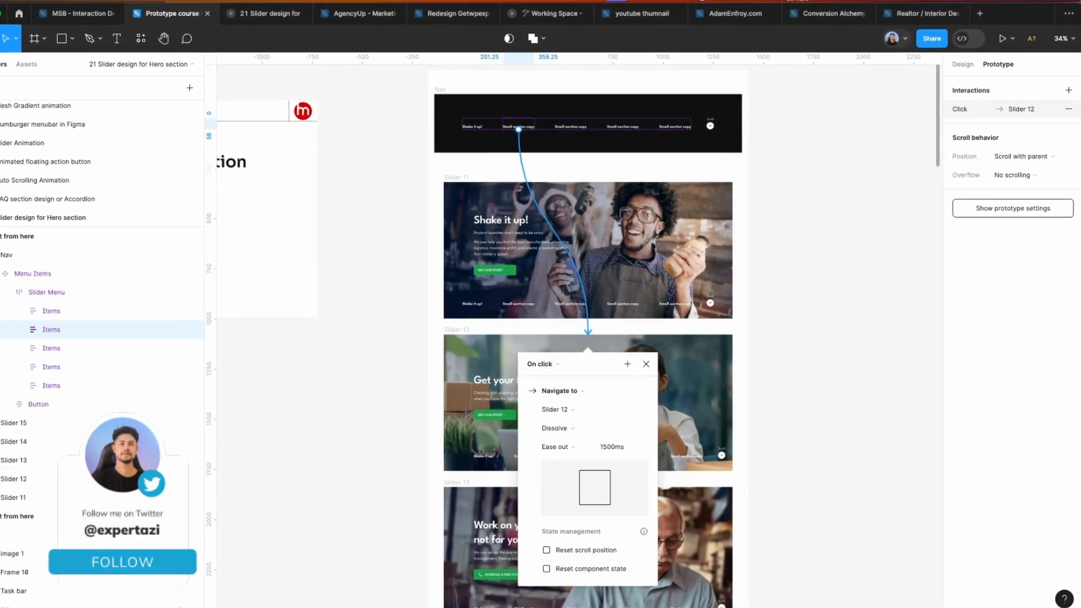
{"action": "left_click", "coordinate": [577, 127]}
{"action": "left_click_drag", "start_coordinate": [587, 181], "coordinate": [587, 486]}
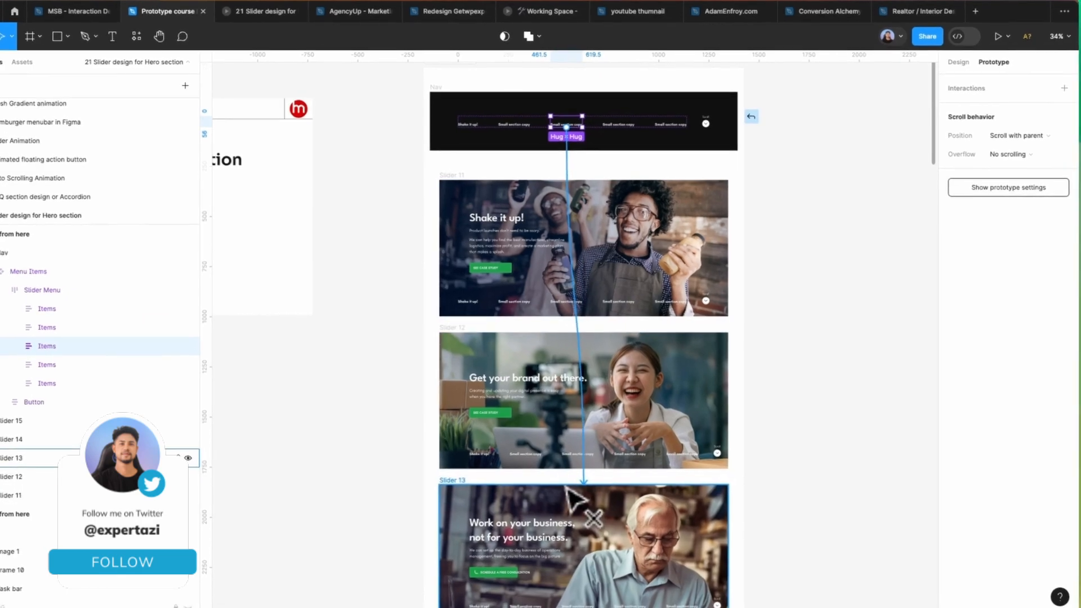
- Link the fourth and fifth menu items in the Nav to navigate on click to Slider 14 and Slider 15
{"action": "left_click", "coordinate": [619, 125]}
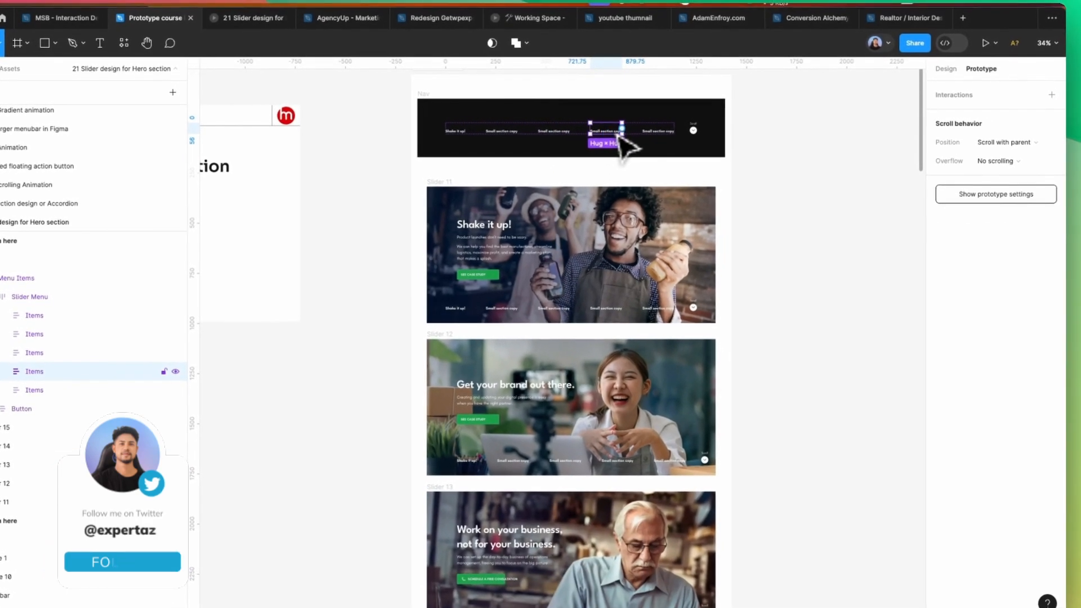
{"action": "left_click_drag", "start_coordinate": [571, 186], "coordinate": [591, 498]}
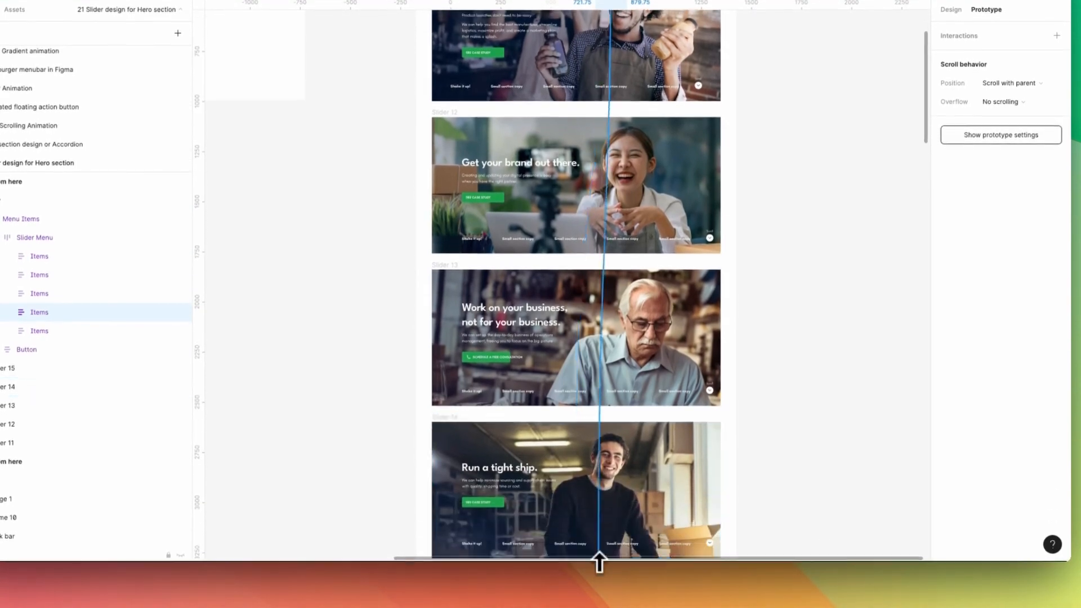
{"action": "scroll", "coordinate": [592, 403], "scroll_direction": "down", "scroll_amount": 5}
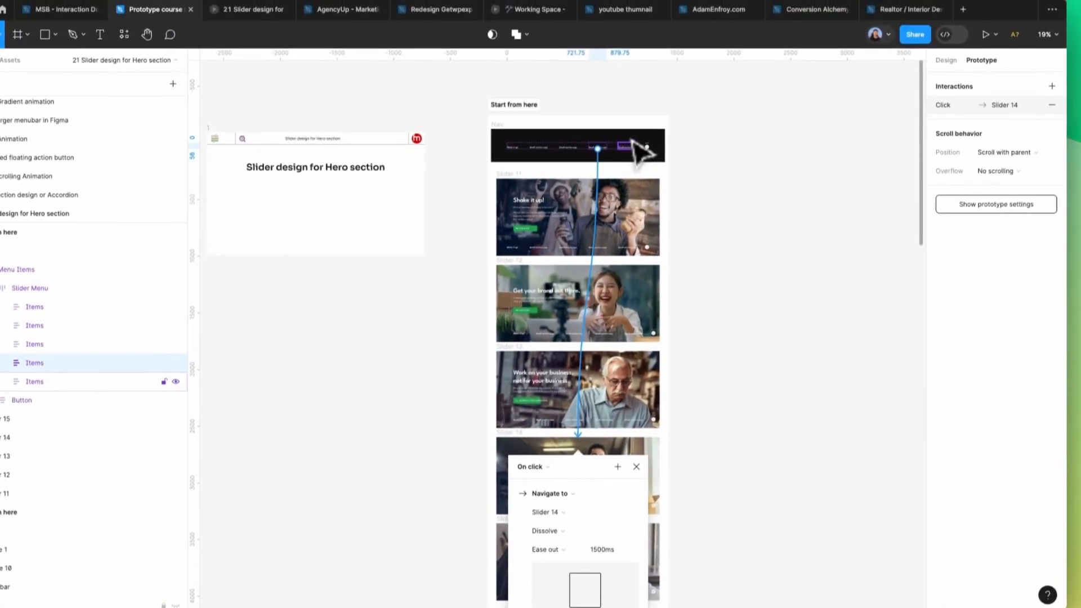
{"action": "left_click", "coordinate": [629, 154]}
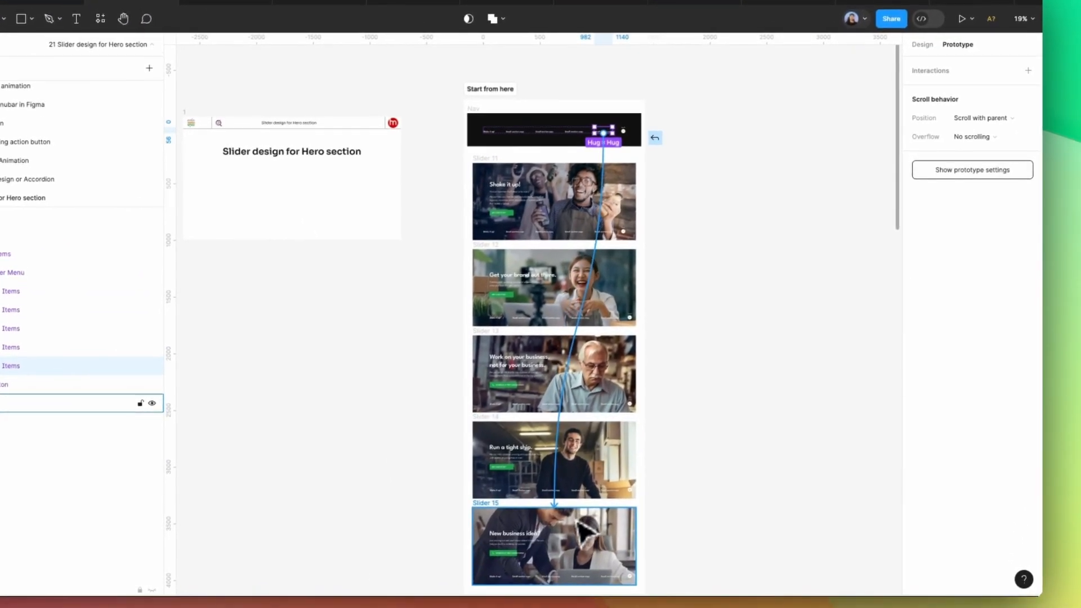
{"action": "left_click", "coordinate": [759, 440]}
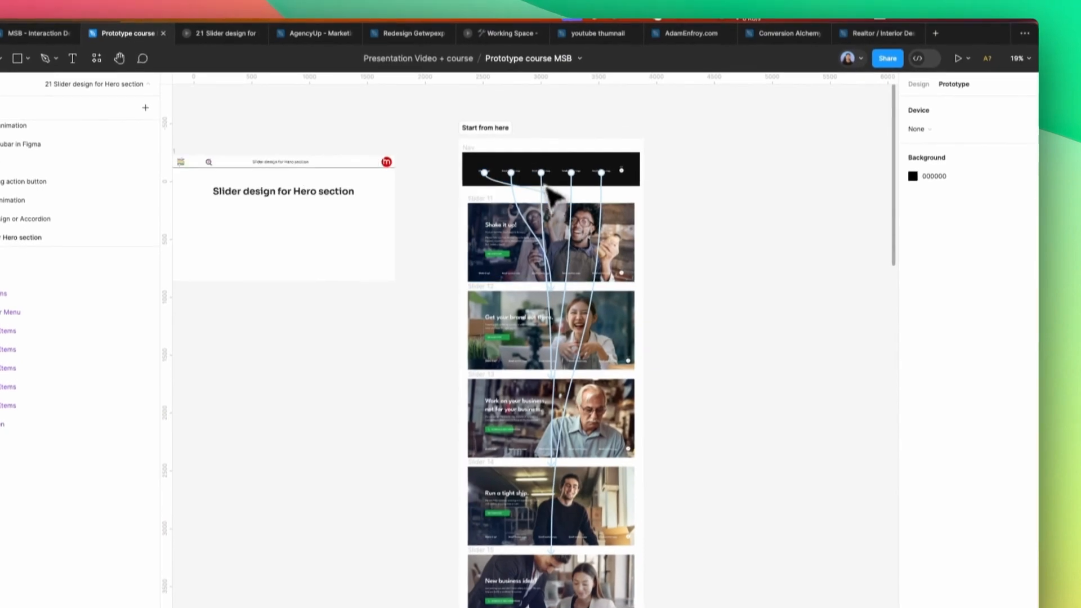
- Create an instance of the Nav's Menu Items component beside the sliders and cut it from the canvas
{"action": "scroll", "coordinate": [549, 191], "scroll_direction": "up", "scroll_amount": 5}
{"action": "left_click", "coordinate": [517, 169]}
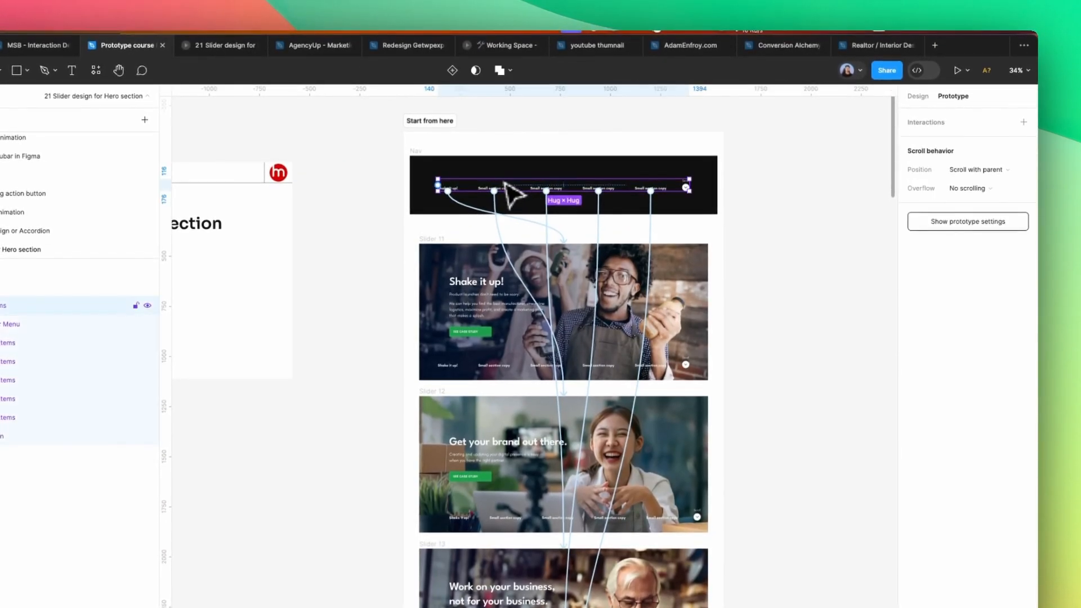
{"action": "left_click_drag", "start_coordinate": [516, 200], "coordinate": [830, 291]}
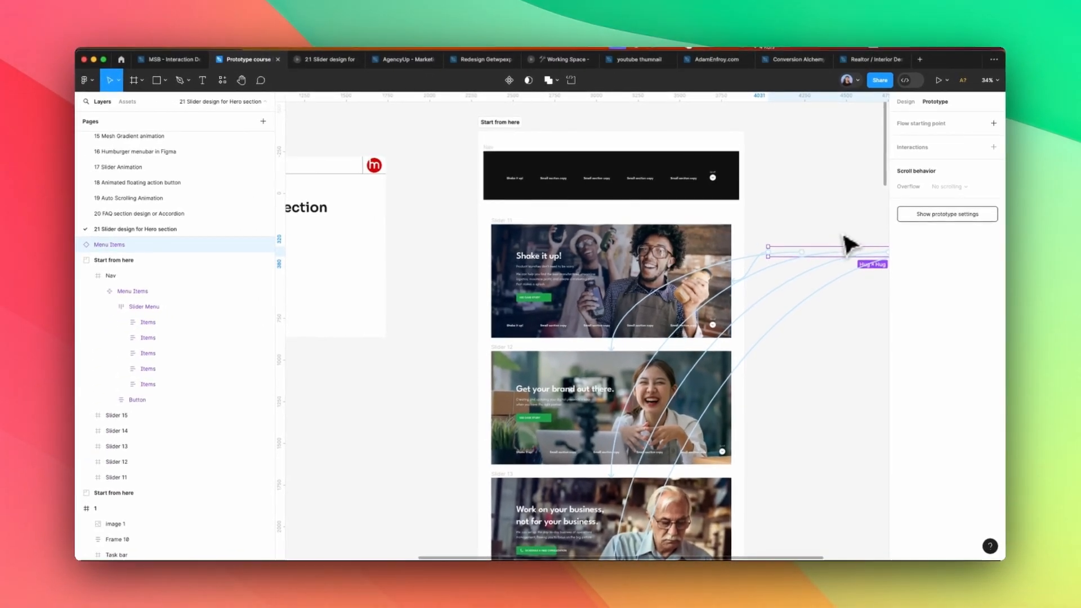
{"action": "key", "text": "Delete"}
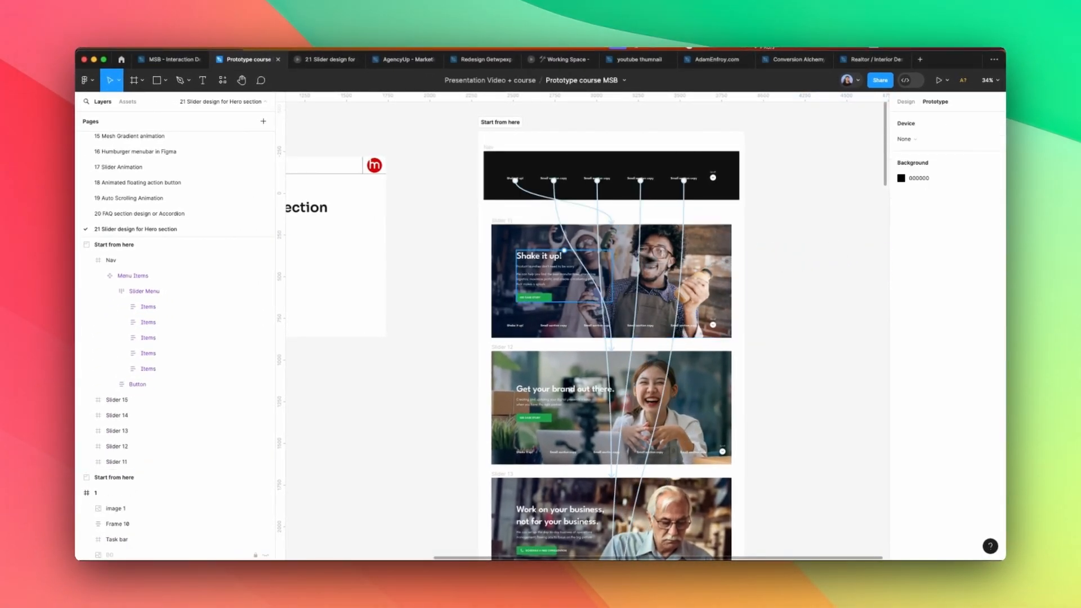
- Replace the old Menu Items frame in Slider 11 with the pasted Menu Items component instance
{"action": "left_click", "coordinate": [568, 321]}
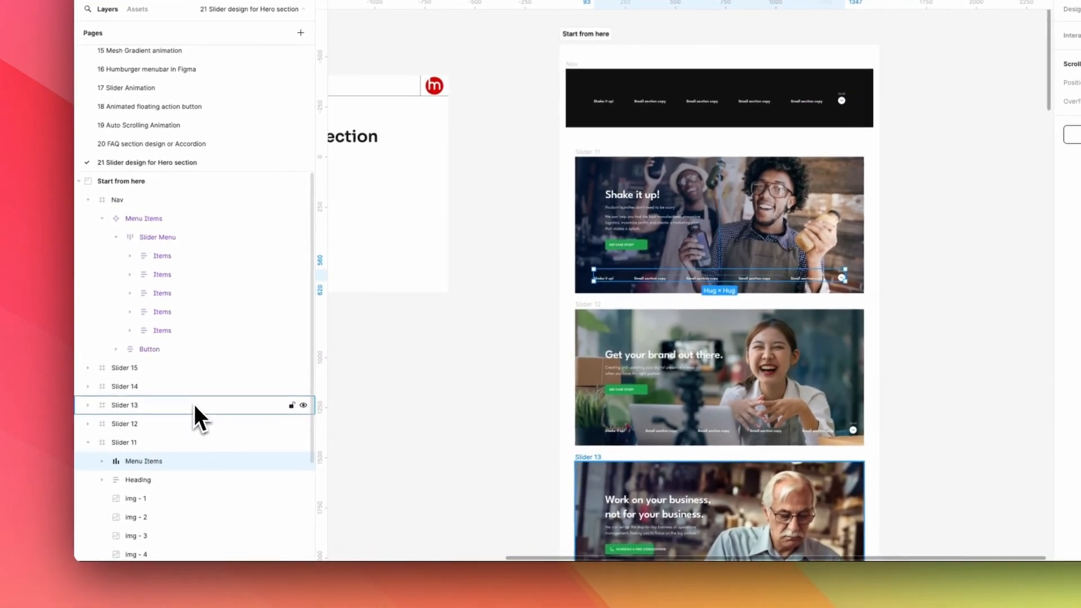
{"action": "key", "text": "super+v"}
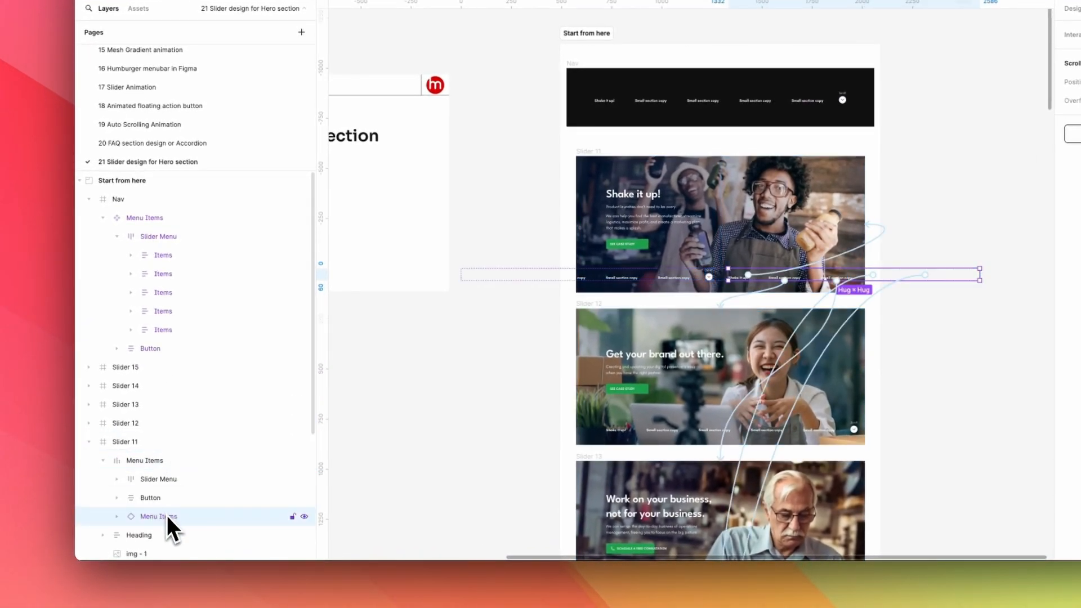
{"action": "left_click_drag", "start_coordinate": [154, 455], "coordinate": [157, 486]}
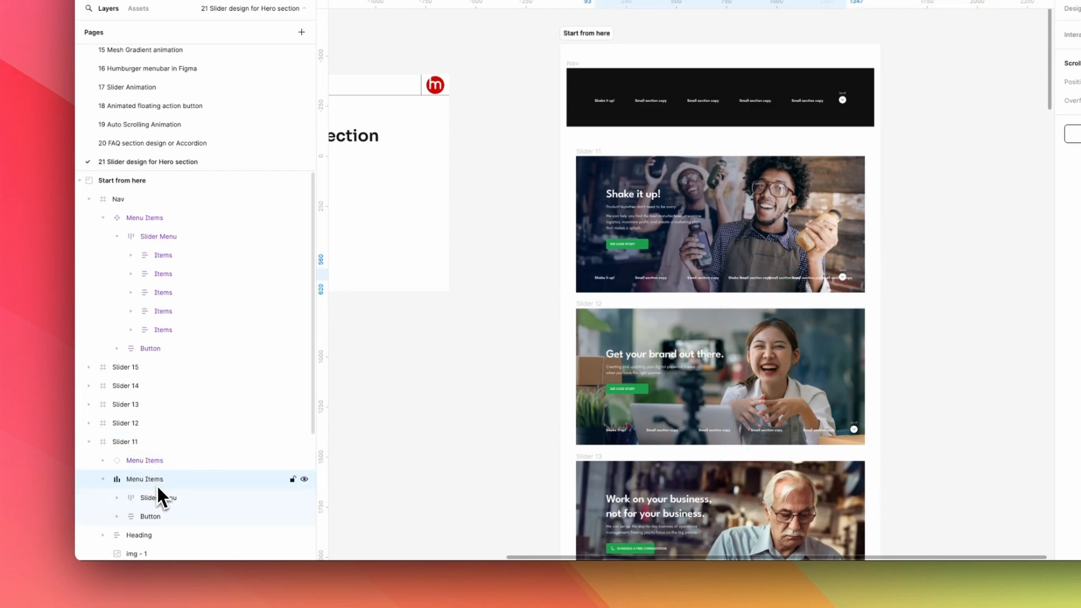
{"action": "key", "text": "Delete"}
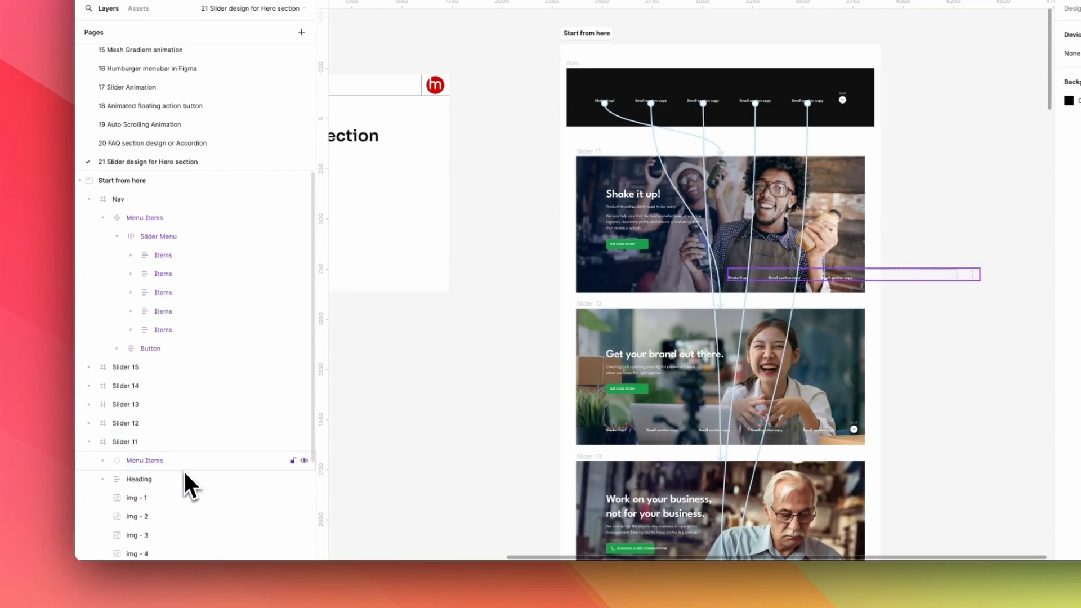
- Center the Menu Items instance horizontally near the base of Slider 11, at X 93 and Y 560 with Center and Bottom constraints
{"action": "left_click", "coordinate": [179, 463]}
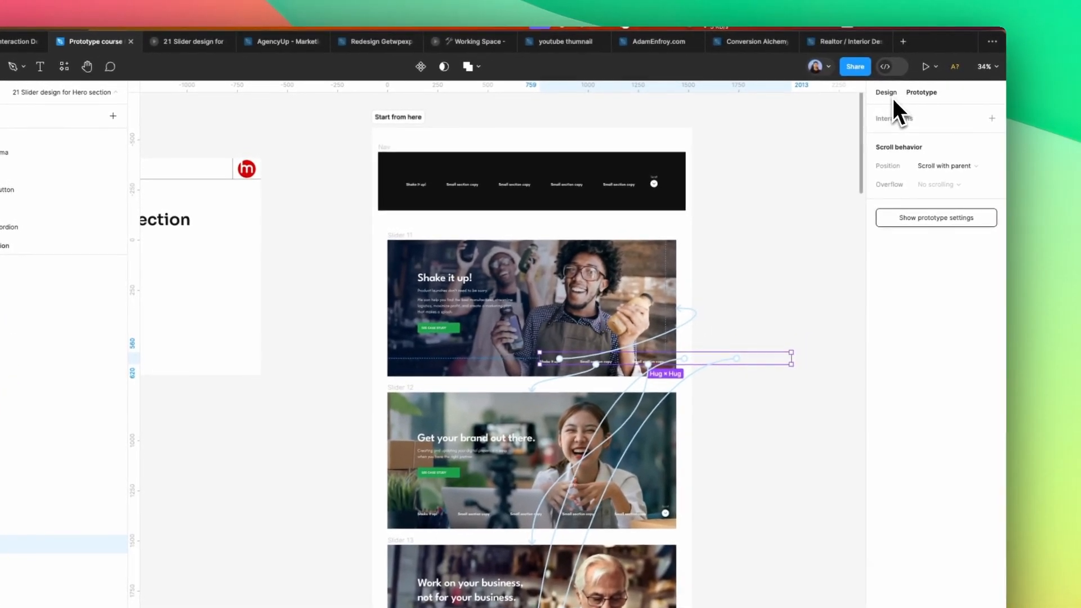
{"action": "left_click", "coordinate": [1002, 44]}
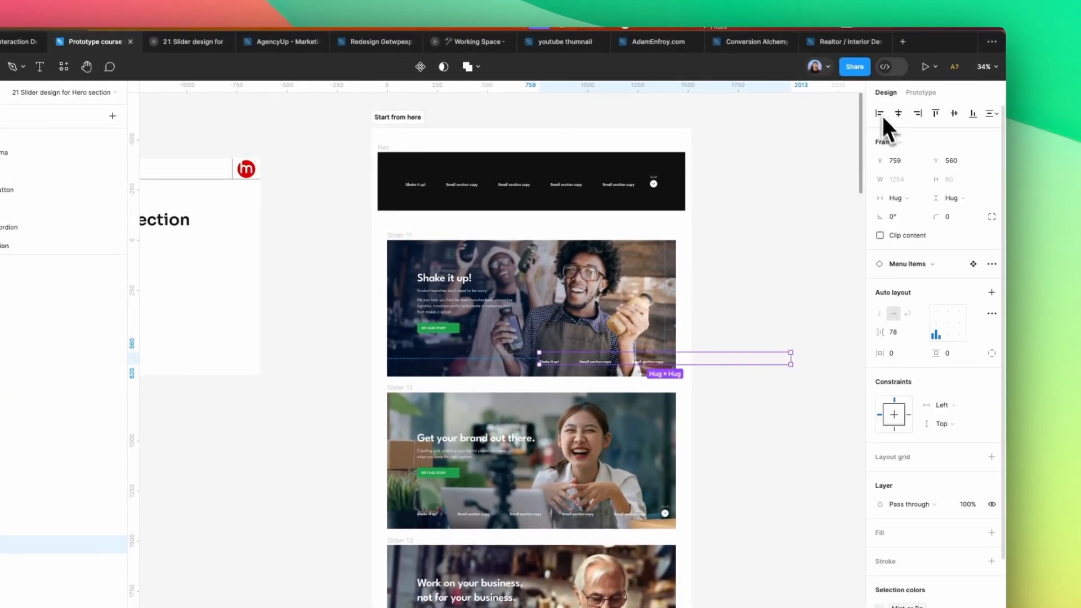
{"action": "left_click", "coordinate": [898, 114]}
{"action": "left_click", "coordinate": [971, 114]}
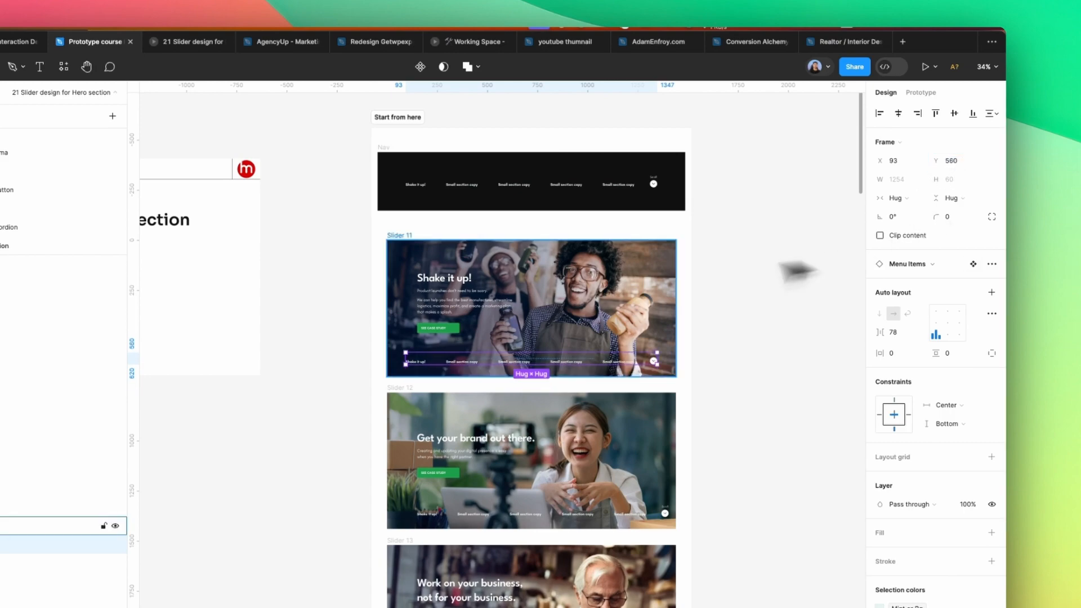
- Delete the old Menu Items frames from Slider 12, Slider 13, Slider 14 and Slider 15
{"action": "scroll", "coordinate": [796, 270], "scroll_direction": "down", "scroll_amount": 3}
{"action": "left_click", "coordinate": [543, 396]}
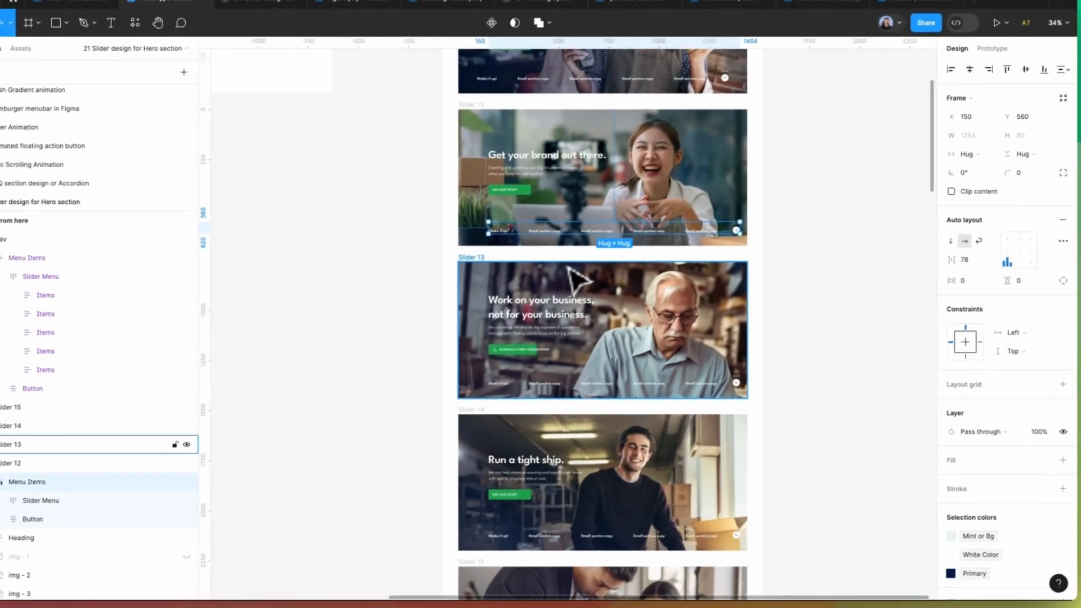
{"action": "scroll", "coordinate": [492, 325], "scroll_direction": "down", "scroll_amount": 3}
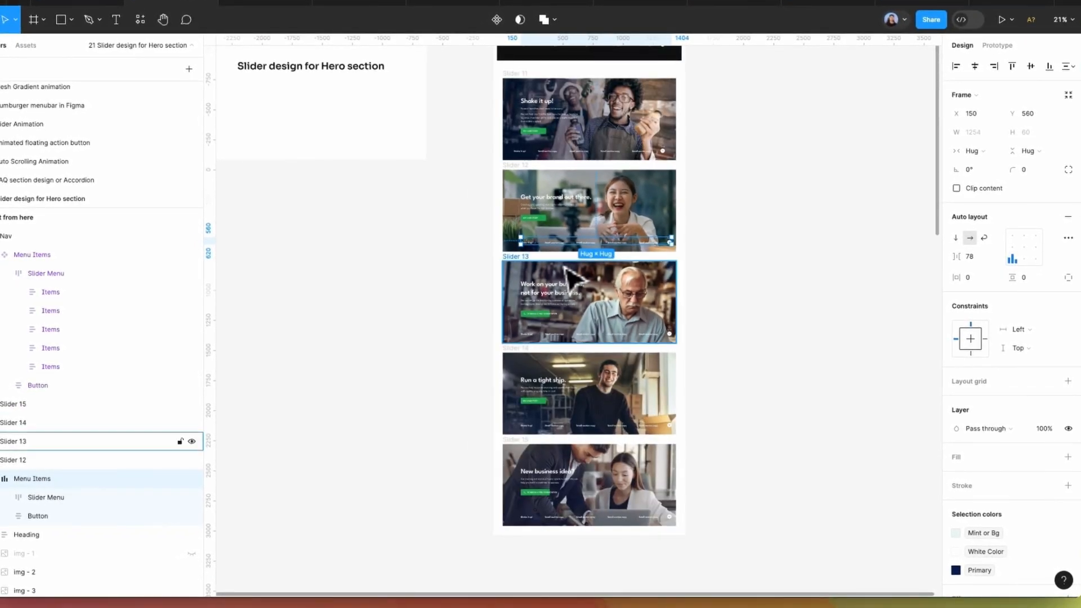
{"action": "key", "text": "Delete"}
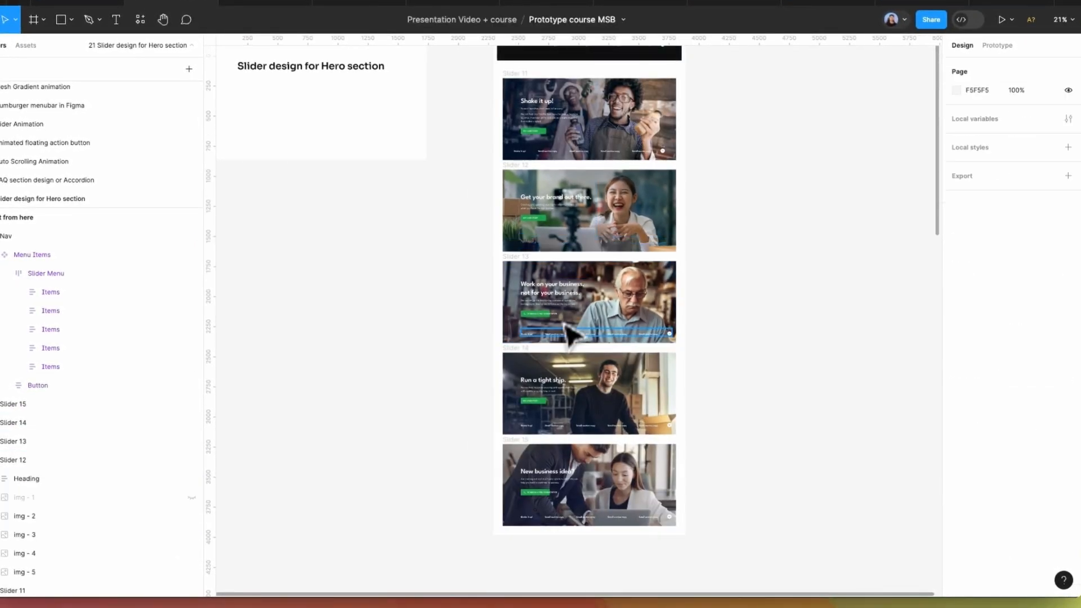
{"action": "left_click", "coordinate": [561, 333]}
{"action": "key", "text": "Delete"}
{"action": "left_click", "coordinate": [583, 424]}
{"action": "key", "text": "Delete"}
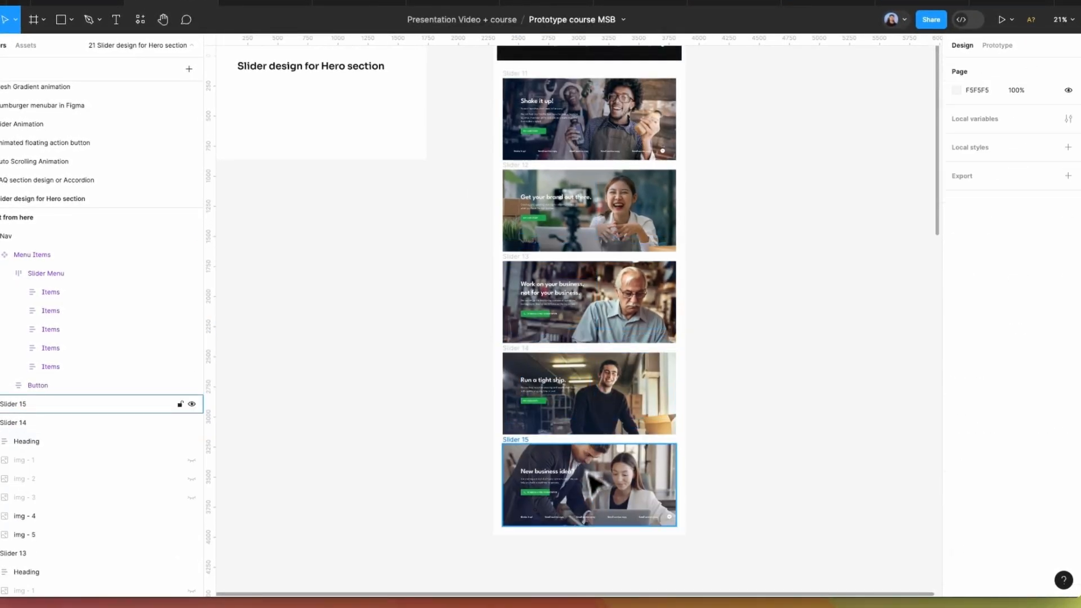
{"action": "left_click", "coordinate": [598, 521]}
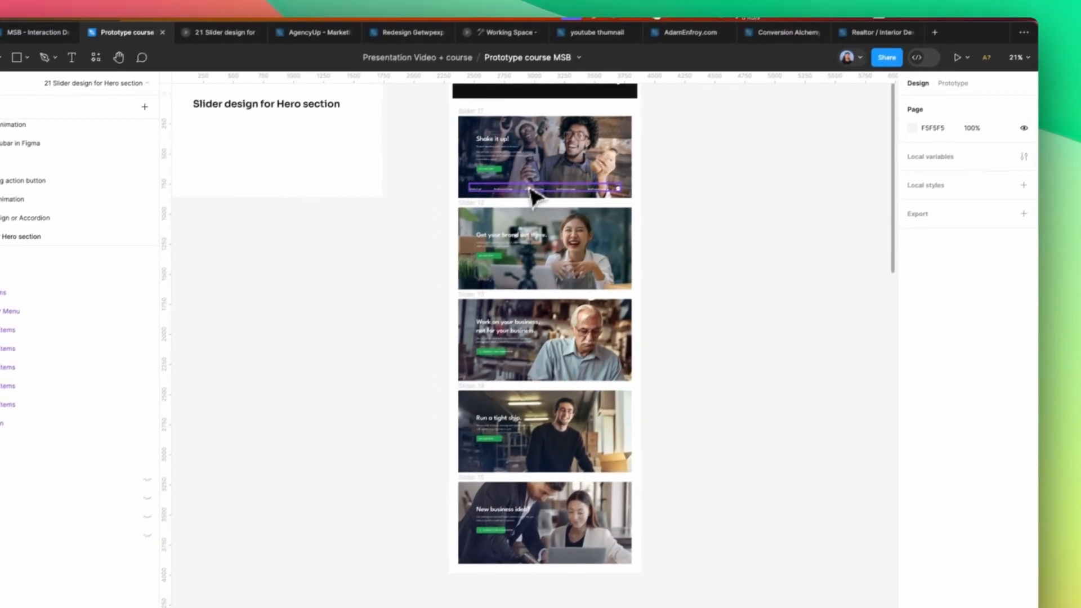
- Copy the Menu Items instance from Slider 11 and paste it into Slider 12, Slider 13, Slider 14 and Slider 15
{"action": "left_click", "coordinate": [576, 152]}
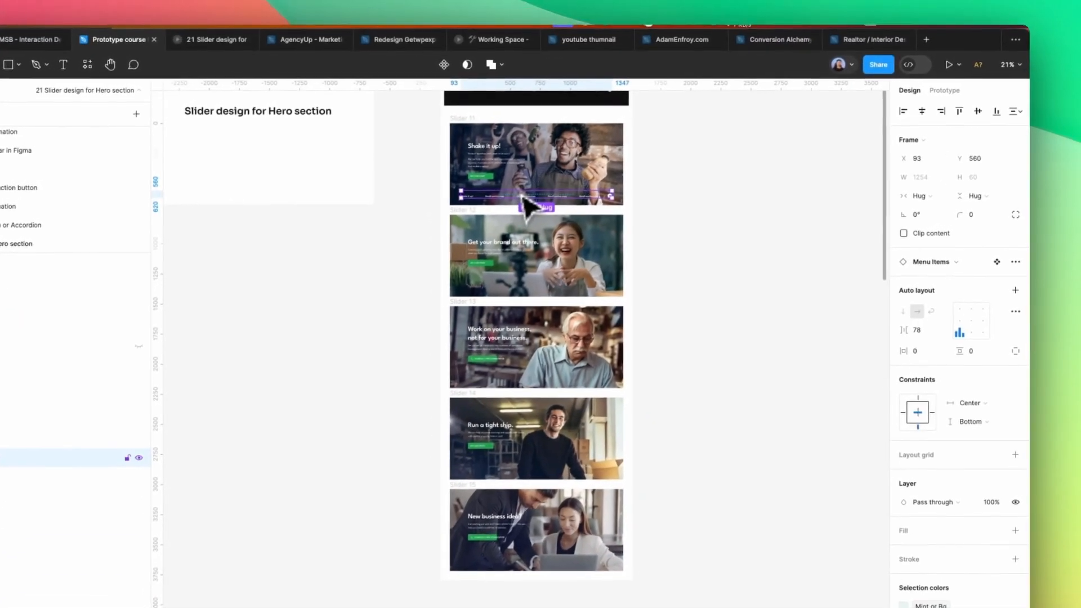
{"action": "left_click", "coordinate": [464, 219]}
{"action": "key", "text": "ctrl+v"}
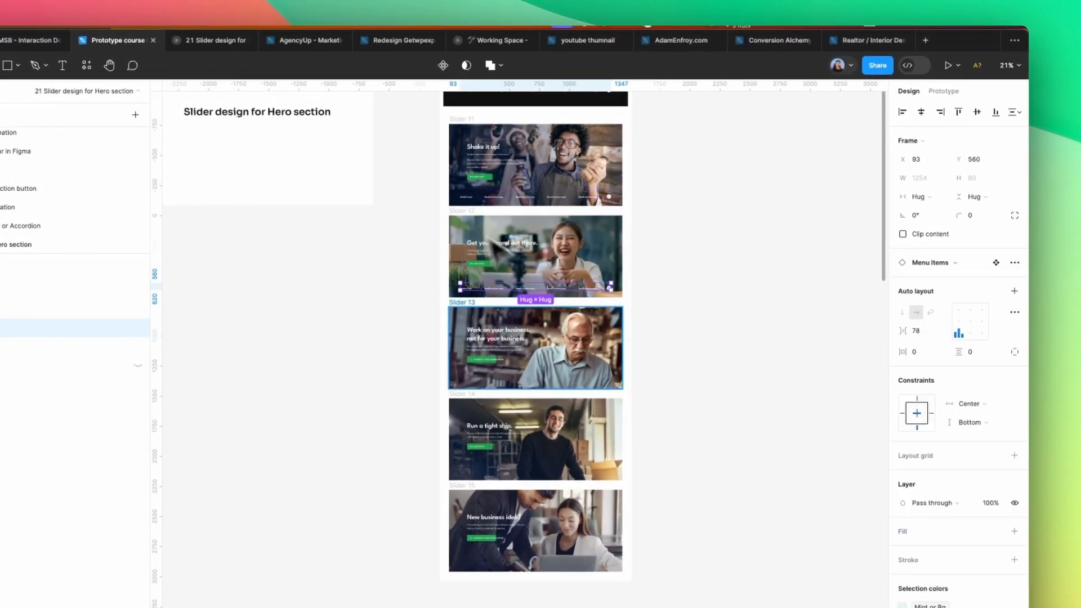
{"action": "left_click", "coordinate": [475, 309]}
{"action": "key", "text": "ctrl+v"}
{"action": "left_click", "coordinate": [475, 414]}
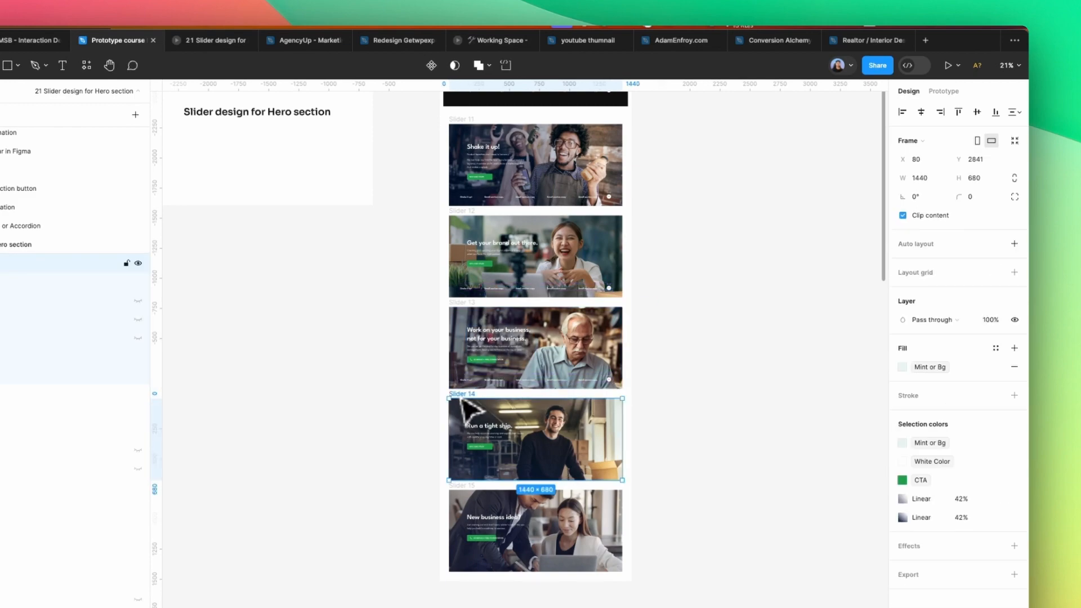
{"action": "key", "text": "ctrl+v"}
{"action": "scroll", "coordinate": [563, 389], "scroll_direction": "down", "scroll_amount": 2}
{"action": "left_click", "coordinate": [475, 386]}
{"action": "key", "text": "ctrl+v"}
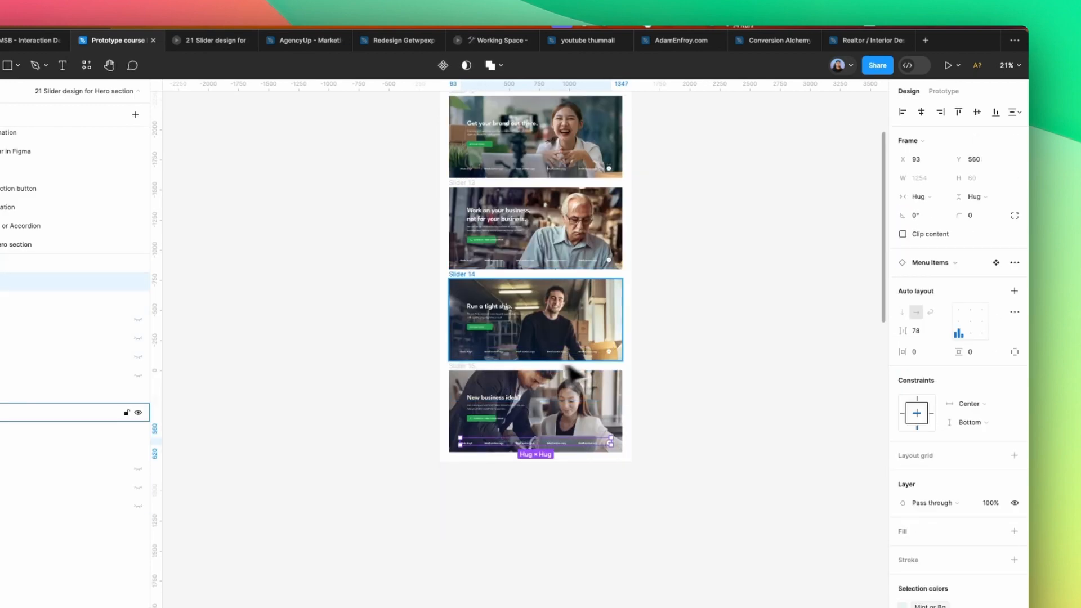
- Run the prototype from Slider 11 and test the second and third menu items
{"action": "scroll", "coordinate": [619, 349], "scroll_direction": "up", "scroll_amount": 4}
{"action": "left_click", "coordinate": [485, 245]}
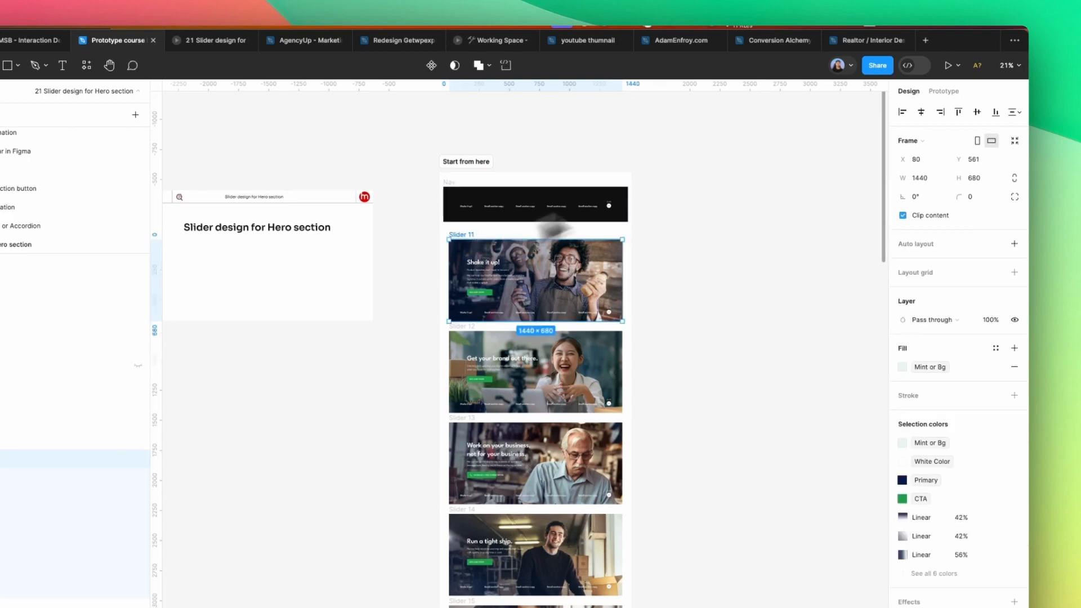
{"action": "left_click", "coordinate": [948, 67]}
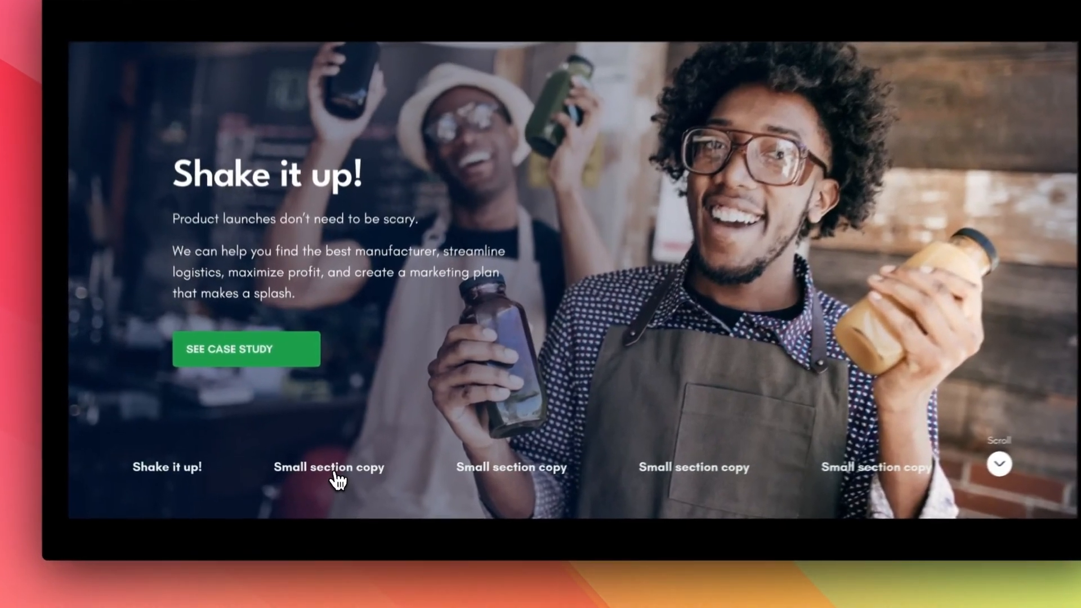
{"action": "left_click", "coordinate": [337, 493]}
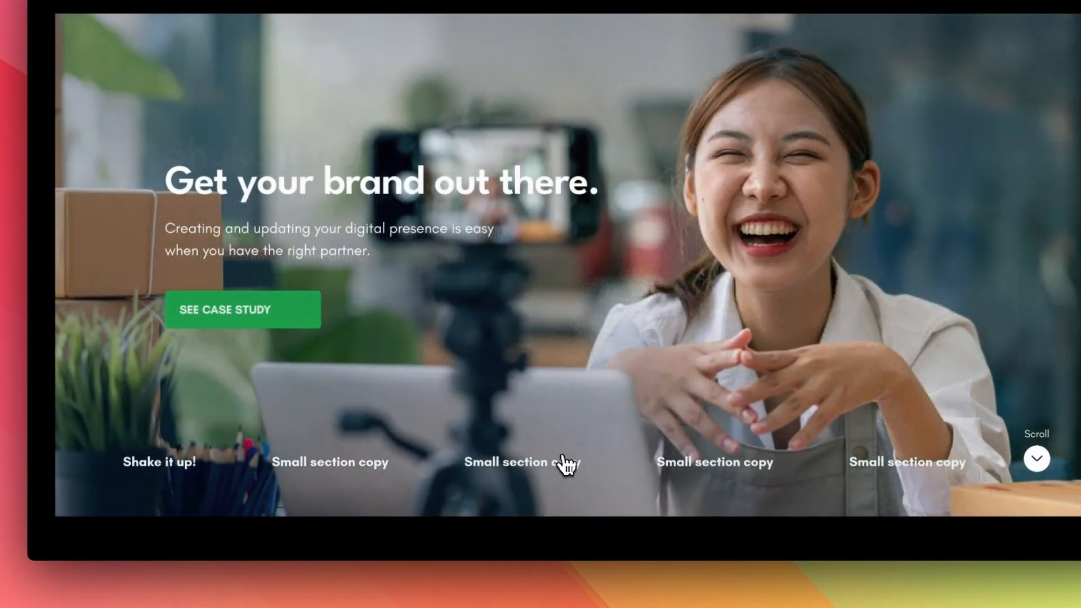
{"action": "left_click", "coordinate": [564, 465]}
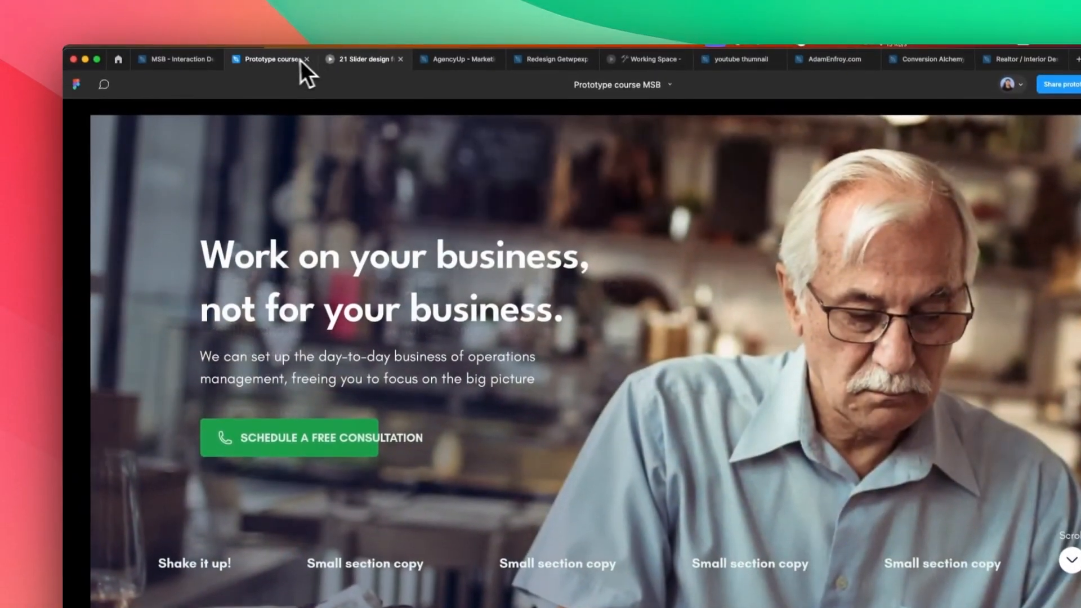
- Set the opacity of the line above the first menu item in Slider 11 to 100%
{"action": "left_click", "coordinate": [274, 64]}
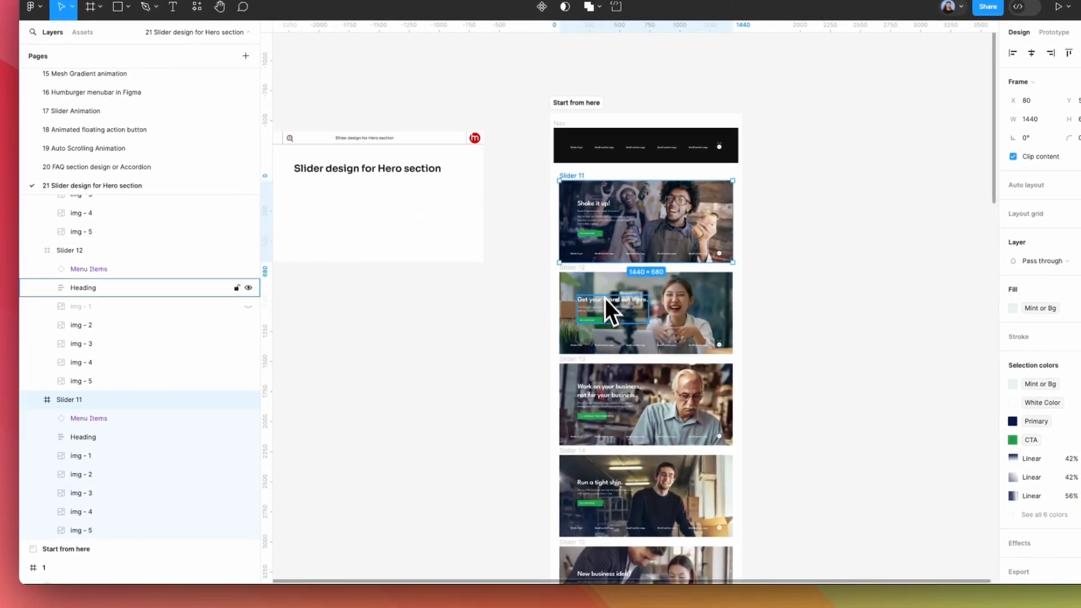
{"action": "scroll", "coordinate": [598, 265], "scroll_direction": "up", "scroll_amount": 5}
{"action": "left_click", "coordinate": [585, 260]}
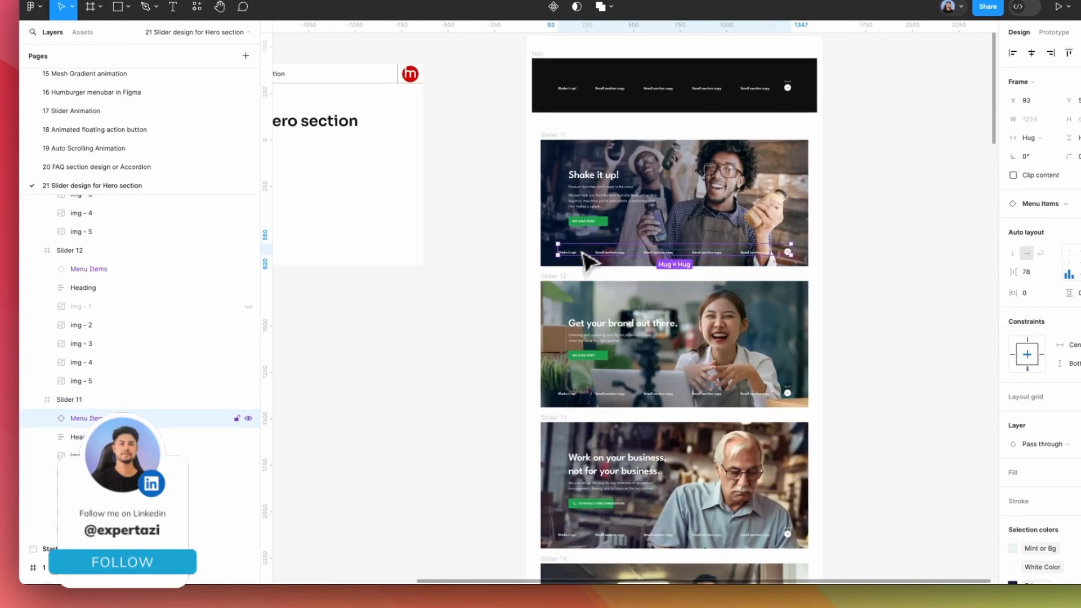
{"action": "left_click", "coordinate": [585, 260]}
{"action": "left_click", "coordinate": [566, 248]}
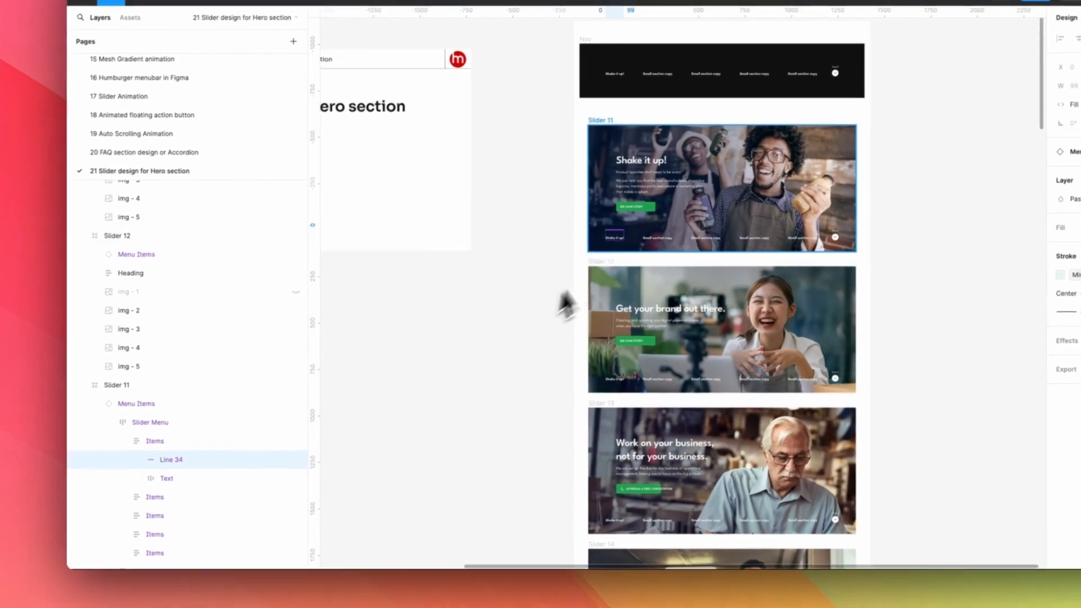
{"action": "scroll", "coordinate": [589, 265], "scroll_direction": "up", "scroll_amount": 3}
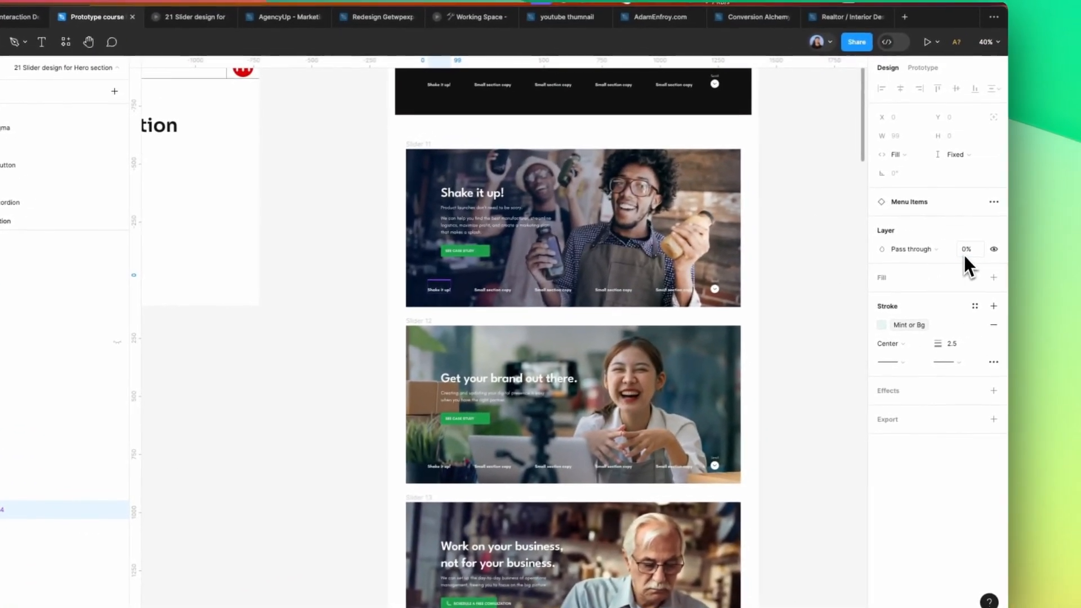
{"action": "left_click", "coordinate": [965, 251]}
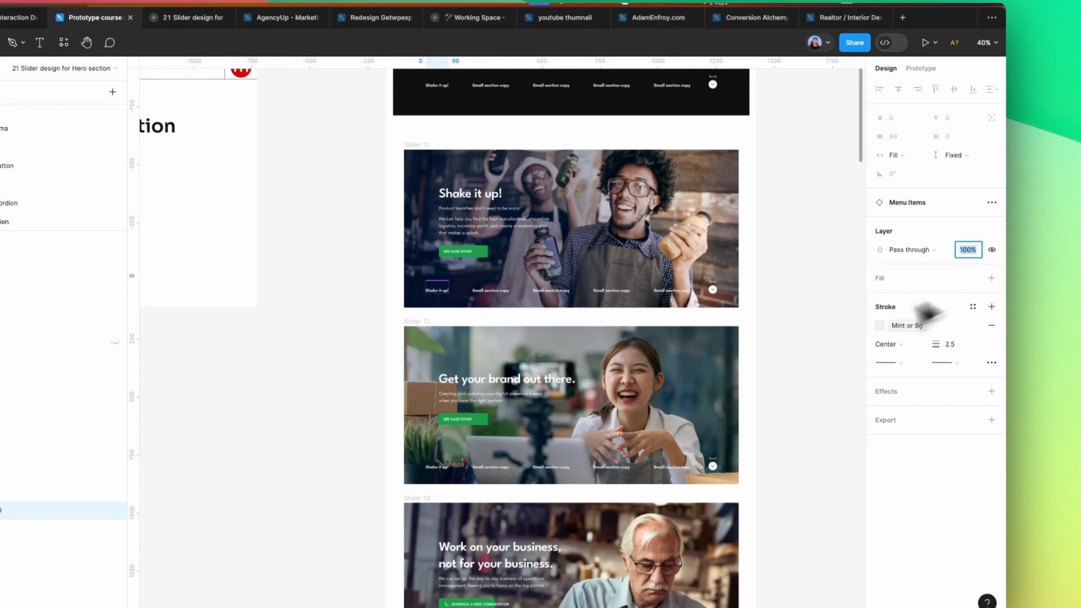
{"action": "left_click", "coordinate": [809, 294]}
- Set the opacity of the line above the second menu item in Slider 12 to 100%
{"action": "scroll", "coordinate": [585, 223], "scroll_direction": "down", "scroll_amount": 3}
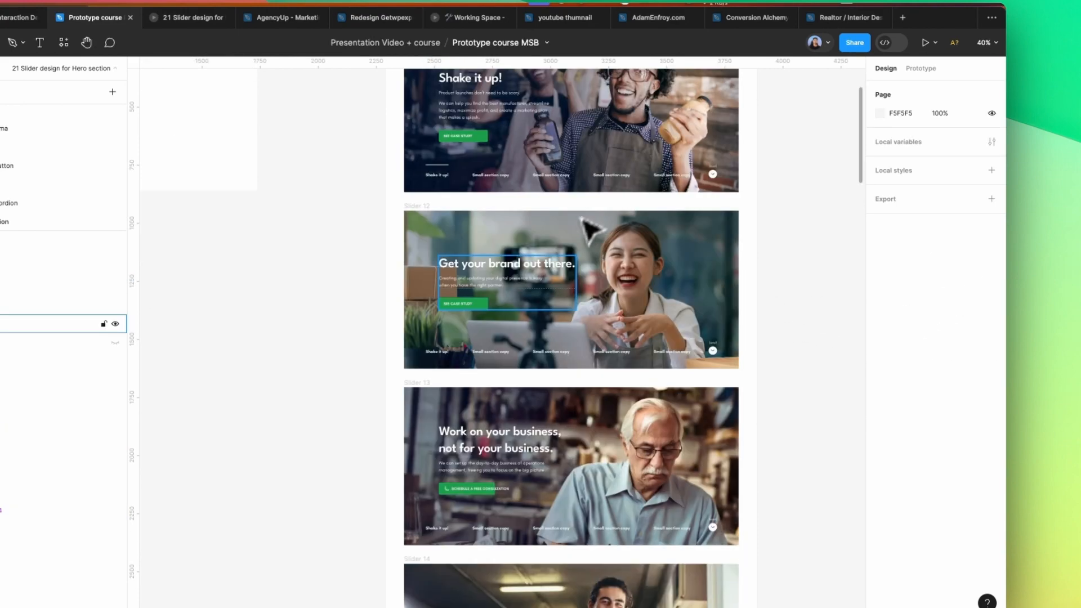
{"action": "left_click", "coordinate": [519, 356]}
{"action": "left_click", "coordinate": [519, 356]}
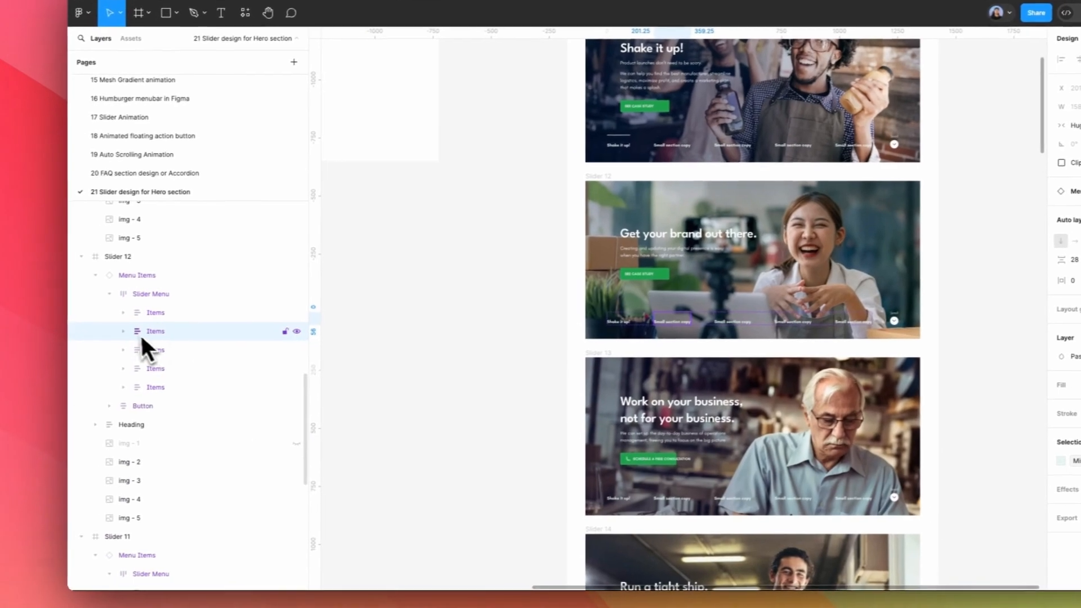
{"action": "left_click", "coordinate": [124, 331]}
{"action": "left_click", "coordinate": [197, 352]}
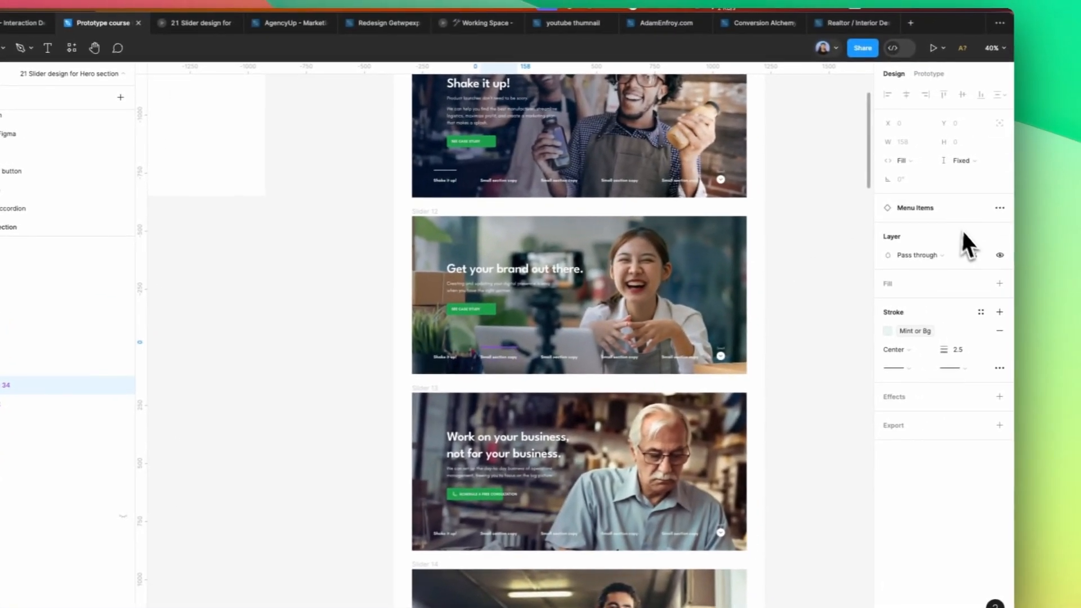
{"action": "left_click", "coordinate": [975, 254]}
{"action": "type", "text": "100"}
{"action": "key", "text": "Return"}
{"action": "left_click", "coordinate": [823, 294]}
- Make the line above the third menu item in Slider 13 fully opaque
{"action": "scroll", "coordinate": [754, 256], "scroll_direction": "down", "scroll_amount": 3}
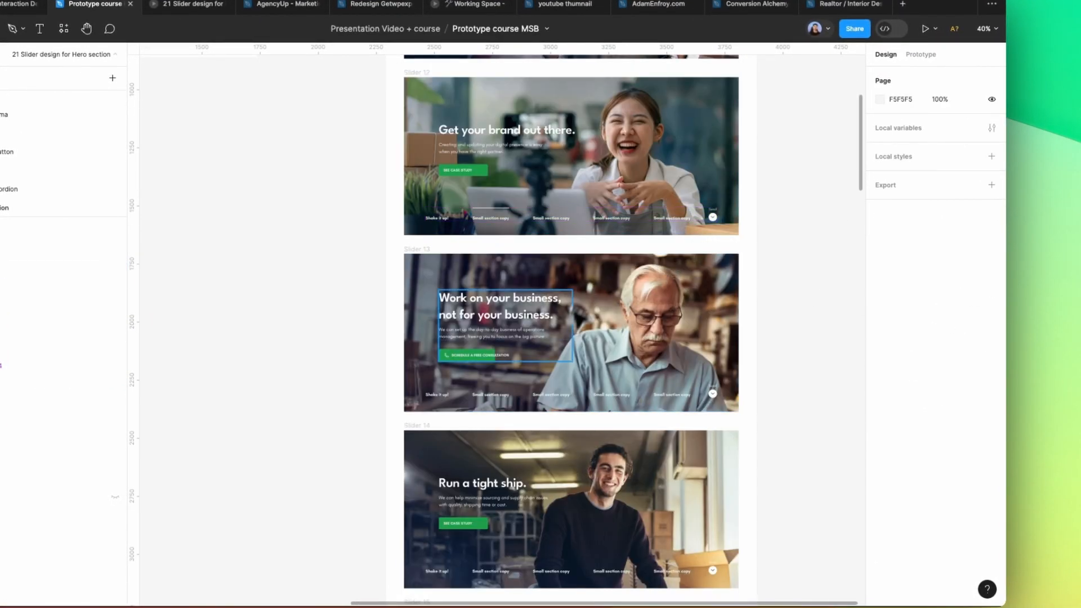
{"action": "double_click", "coordinate": [562, 396]}
{"action": "double_click", "coordinate": [561, 396]}
{"action": "double_click", "coordinate": [561, 395]}
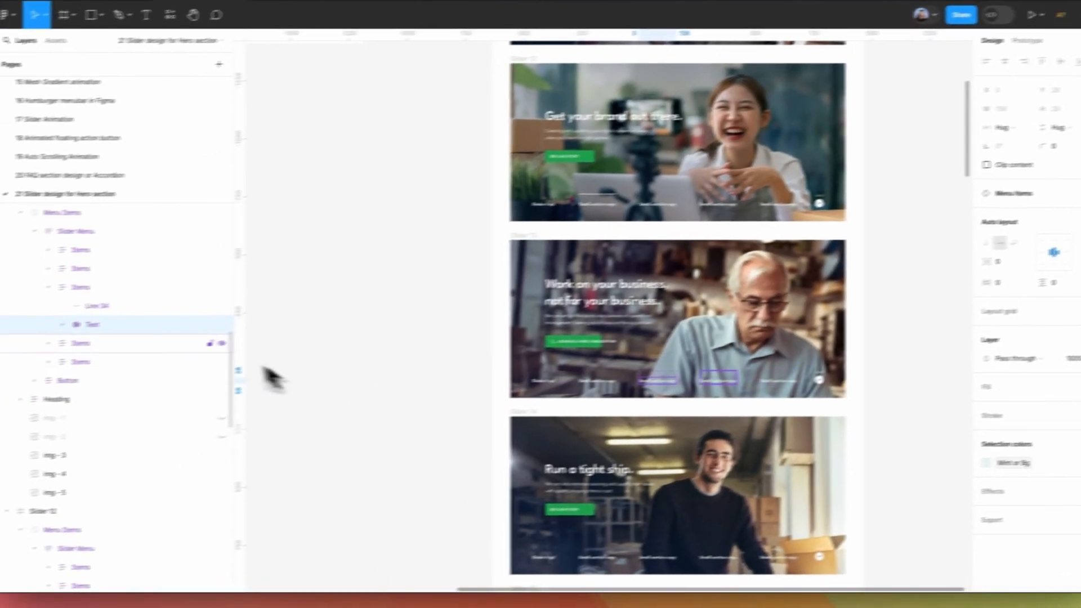
{"action": "left_click", "coordinate": [190, 304]}
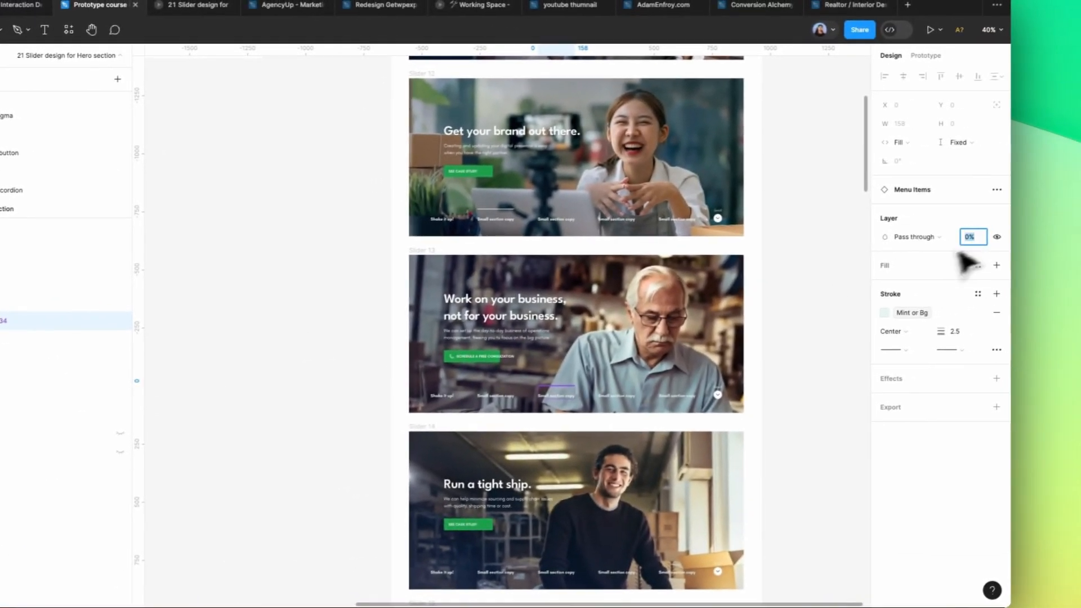
{"action": "left_click", "coordinate": [946, 244]}
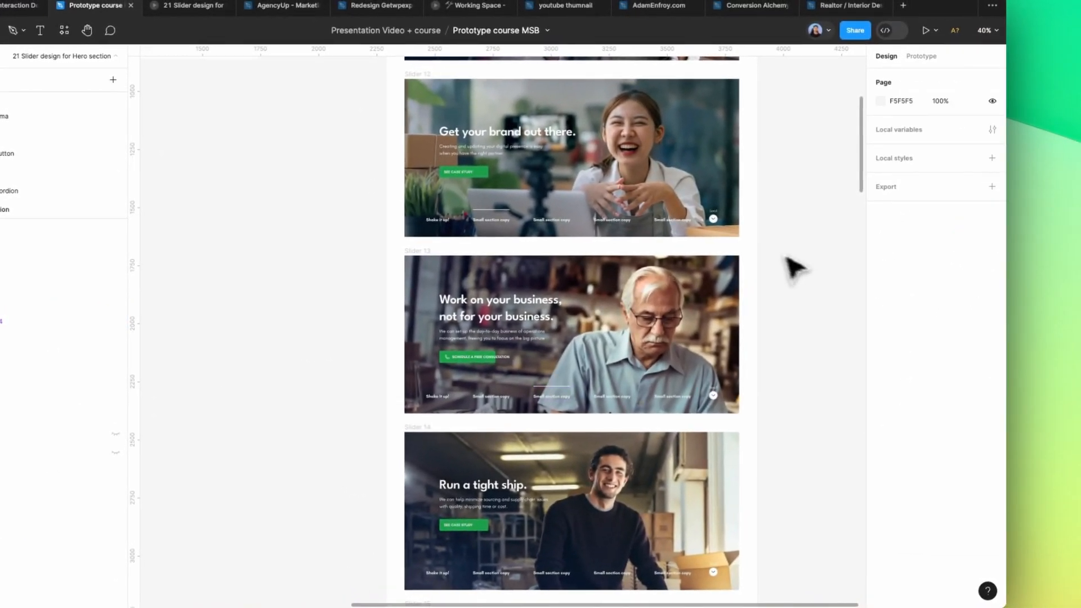
- Make the line above the fourth menu item in Slider 14 fully opaque
{"action": "scroll", "coordinate": [799, 338], "scroll_direction": "down", "scroll_amount": 3}
{"action": "left_click", "coordinate": [613, 391]}
{"action": "double_click", "coordinate": [612, 391]}
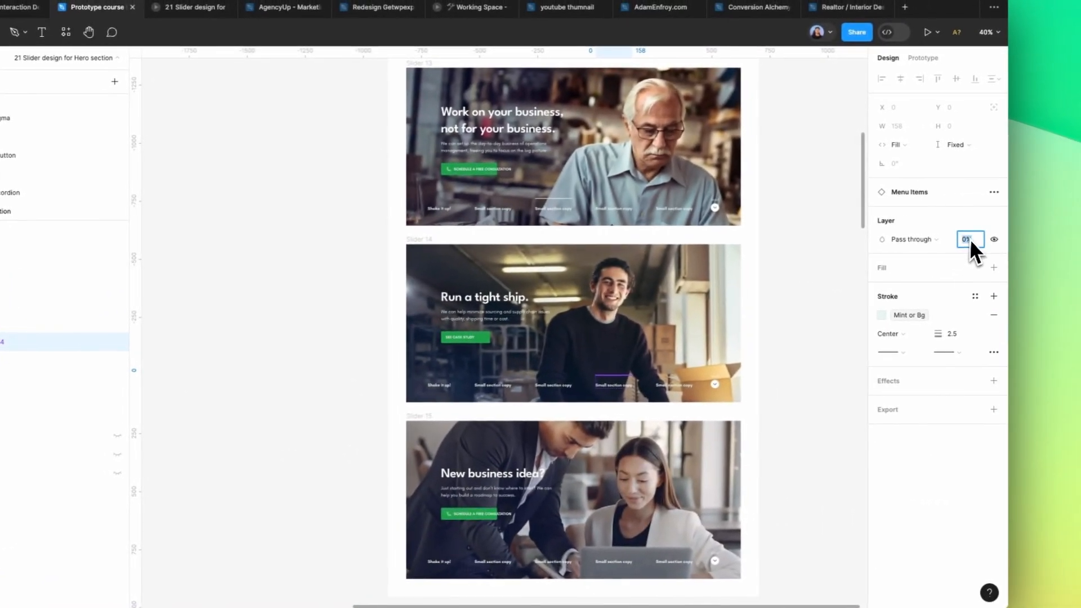
{"action": "left_click", "coordinate": [1000, 261]}
- Set the opacity of the line above the fifth menu item in Slider 15 to 100%
{"action": "scroll", "coordinate": [898, 290], "scroll_direction": "down", "scroll_amount": 3}
{"action": "left_click", "coordinate": [898, 290]}
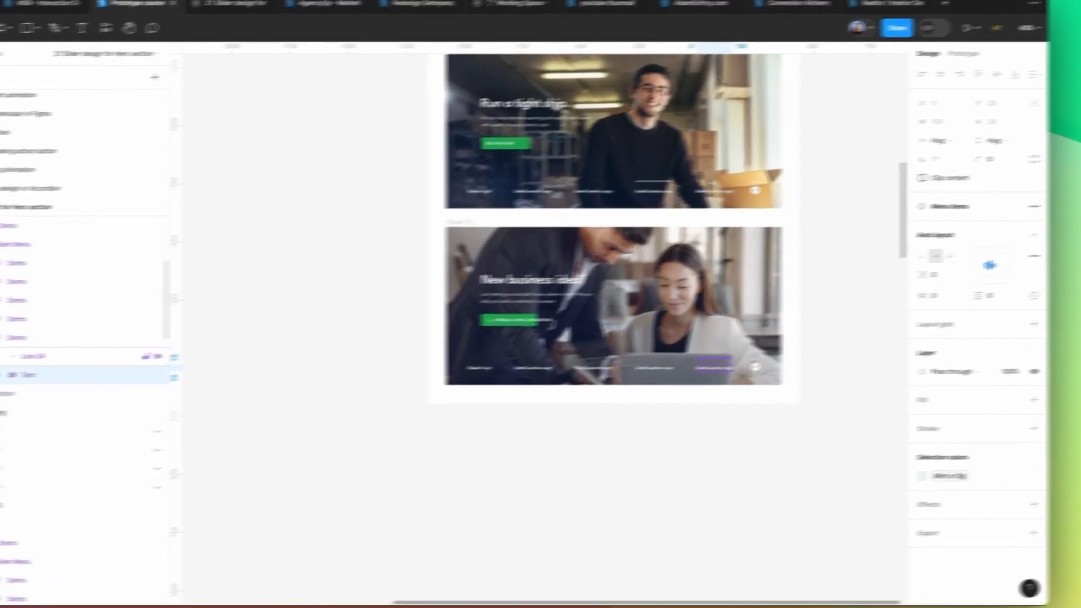
{"action": "left_click", "coordinate": [3, 362]}
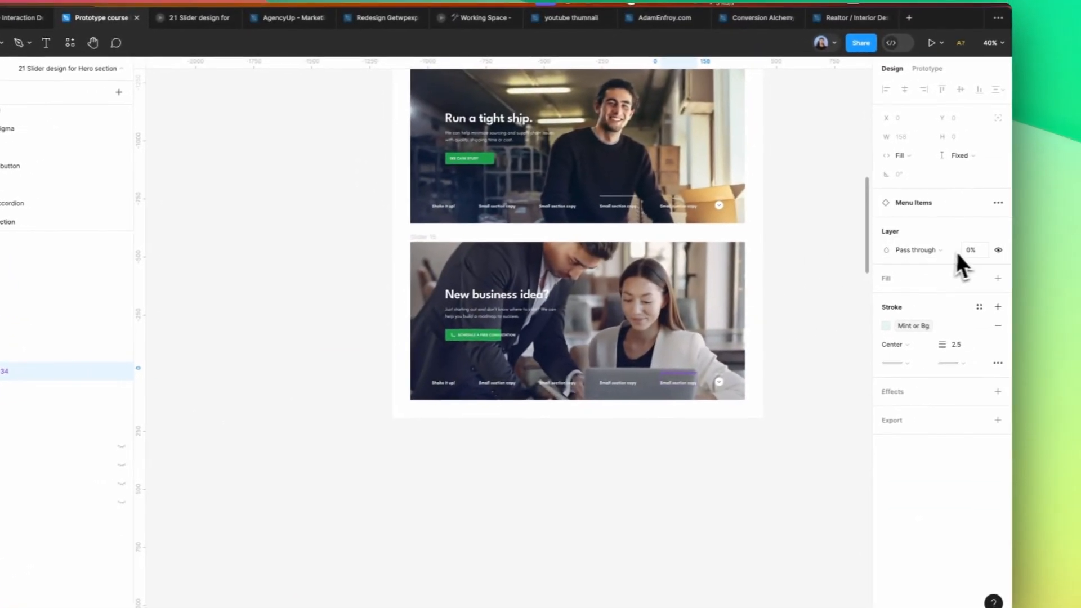
{"action": "left_click", "coordinate": [971, 250]}
{"action": "type", "text": "100"}
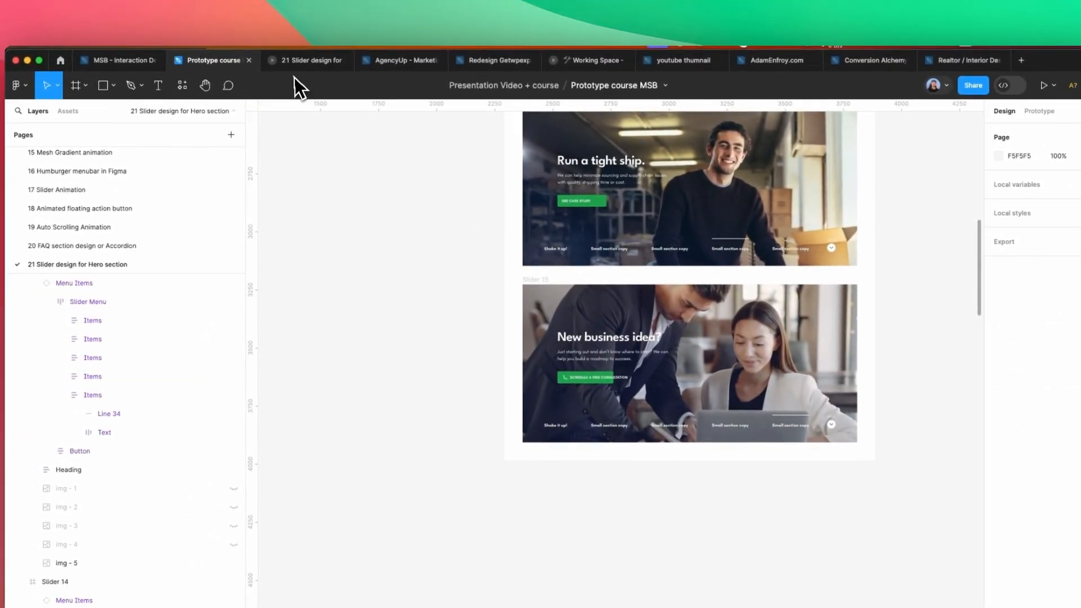
- Test the fourth, fifth, second and first menu items in the running prototype to check the active-item line
{"action": "left_click", "coordinate": [297, 60]}
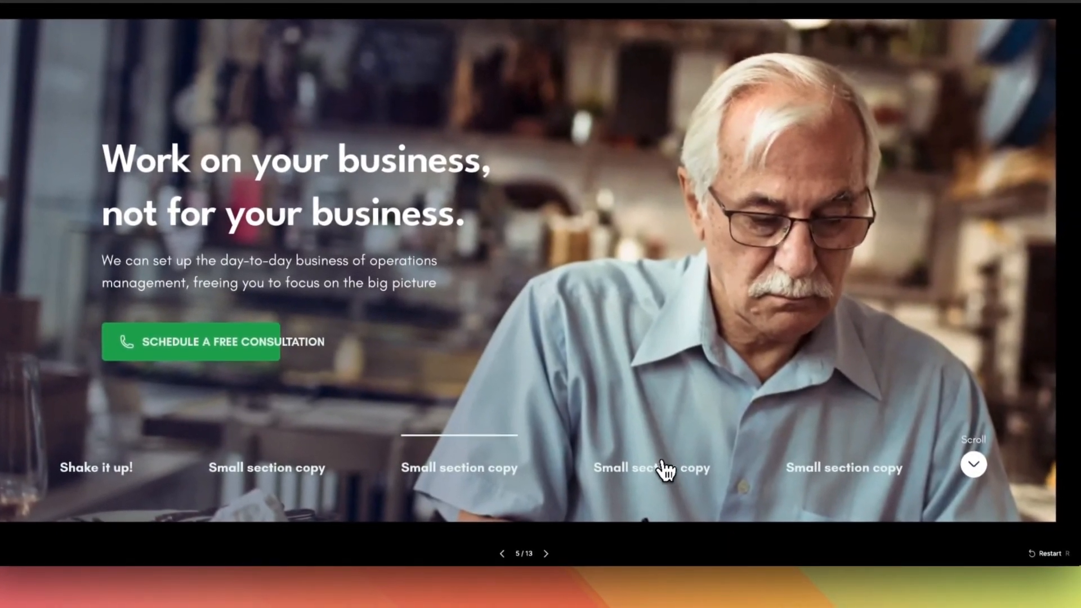
{"action": "left_click", "coordinate": [663, 467]}
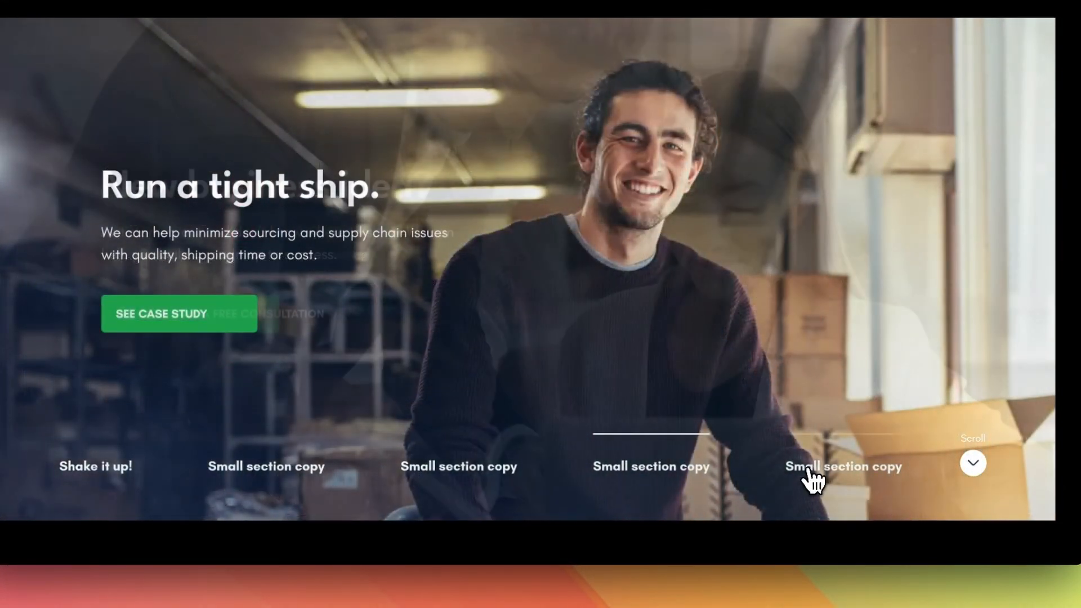
{"action": "left_click", "coordinate": [810, 472]}
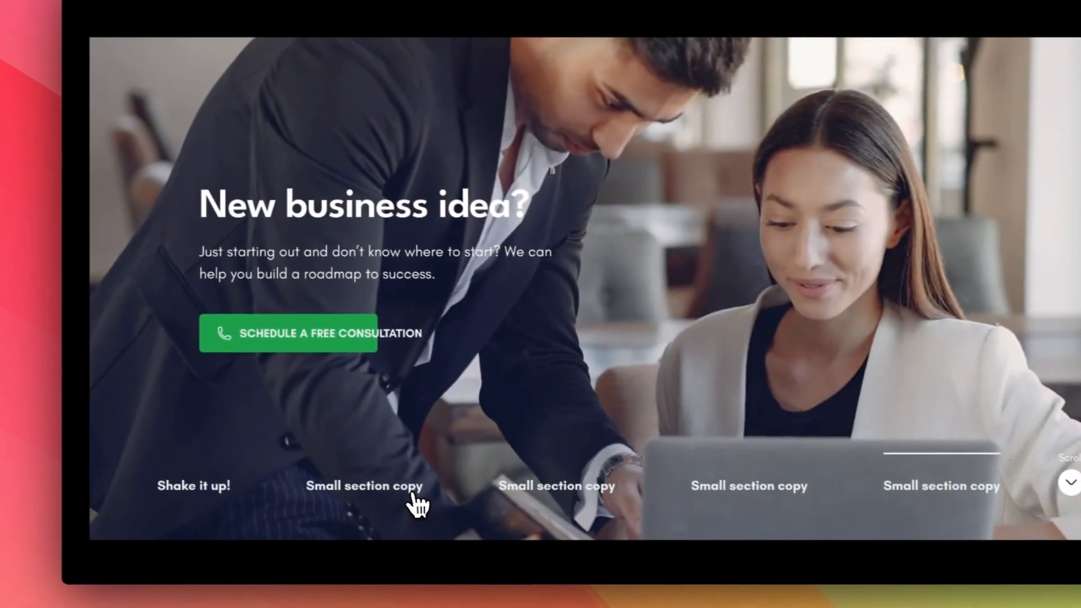
{"action": "left_click", "coordinate": [315, 468]}
{"action": "left_click", "coordinate": [245, 498]}
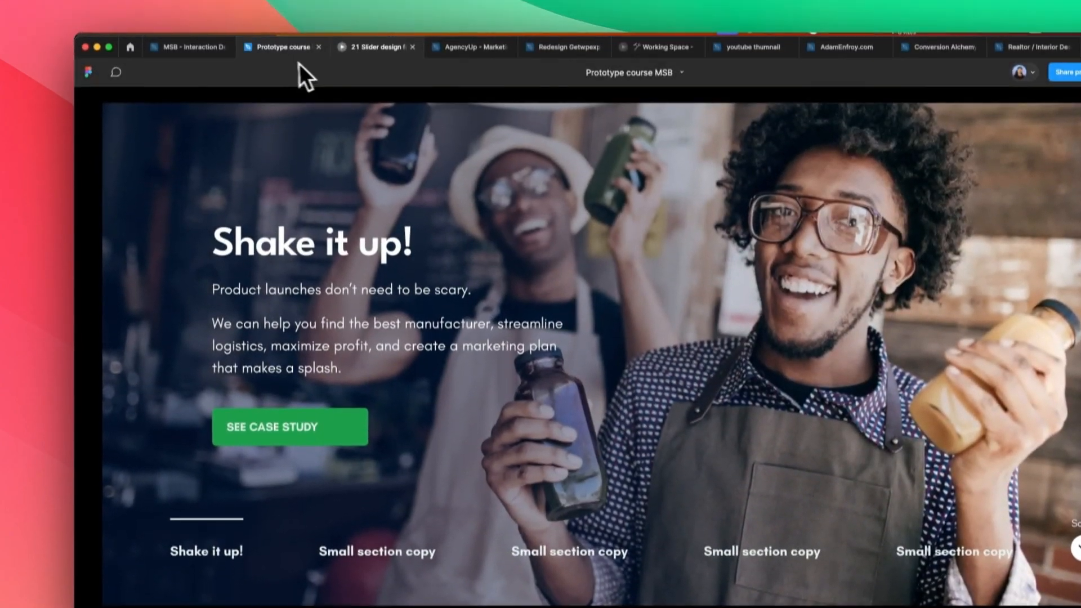
- Return to the design file and display the prototype connections around Slider 11
{"action": "left_click", "coordinate": [297, 51]}
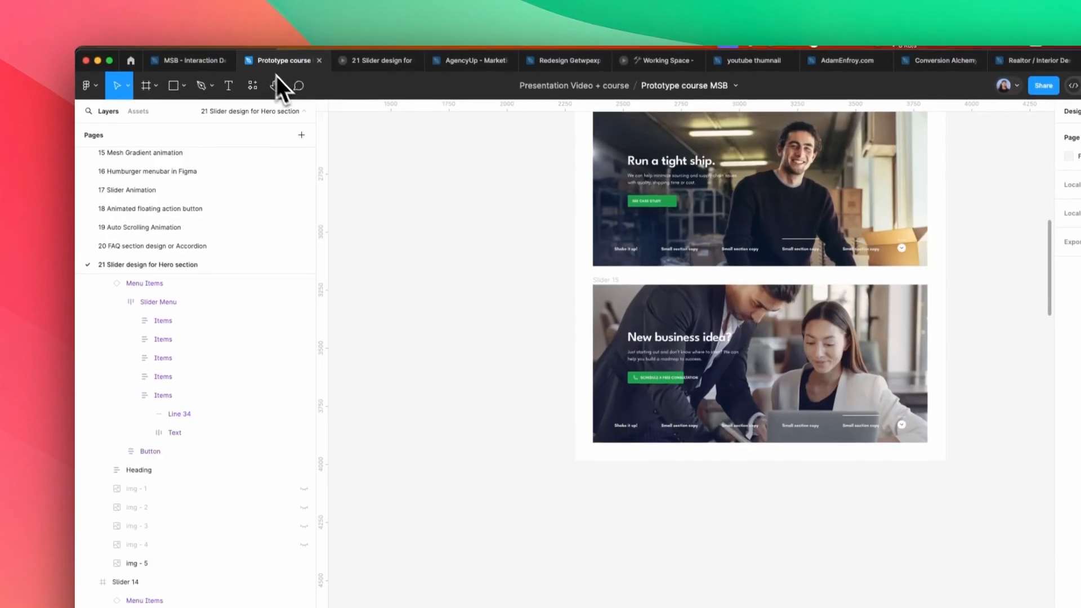
{"action": "scroll", "coordinate": [704, 270], "scroll_direction": "up", "scroll_amount": 10}
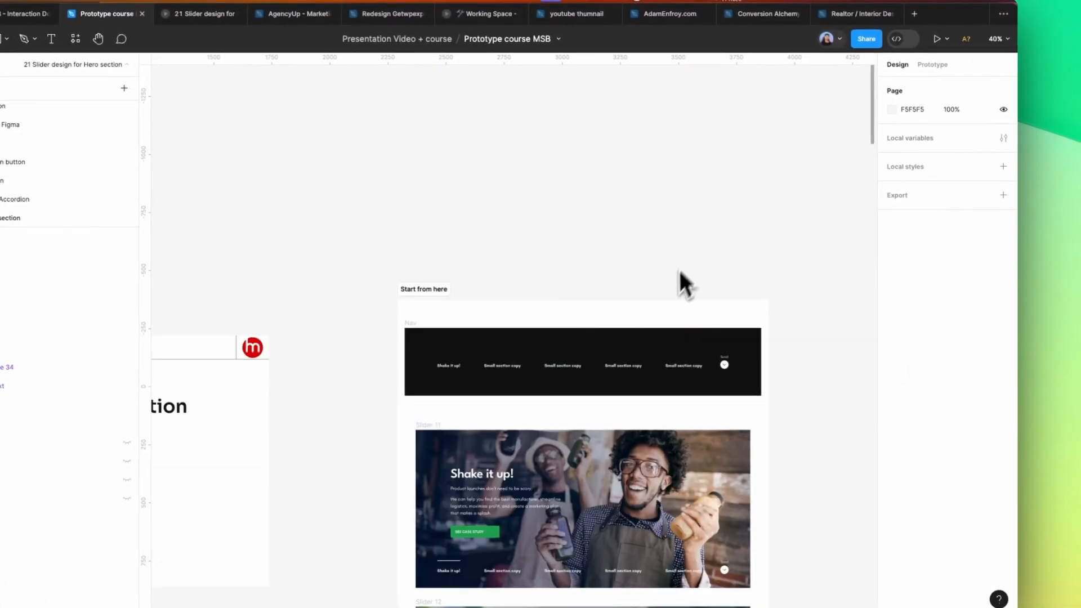
{"action": "scroll", "coordinate": [680, 272], "scroll_direction": "down", "scroll_amount": 3}
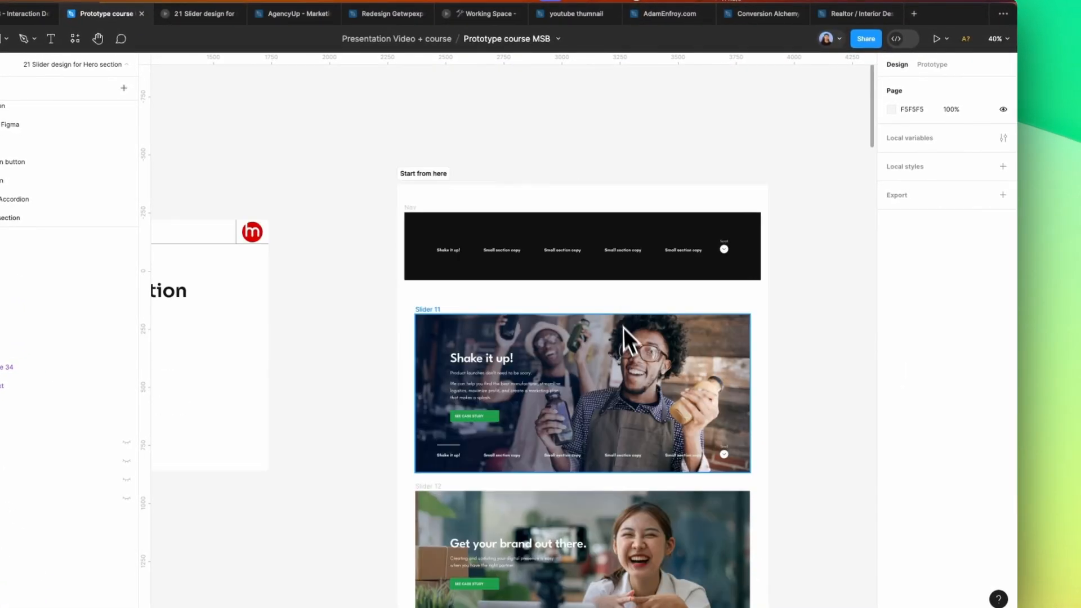
{"action": "left_click", "coordinate": [625, 338]}
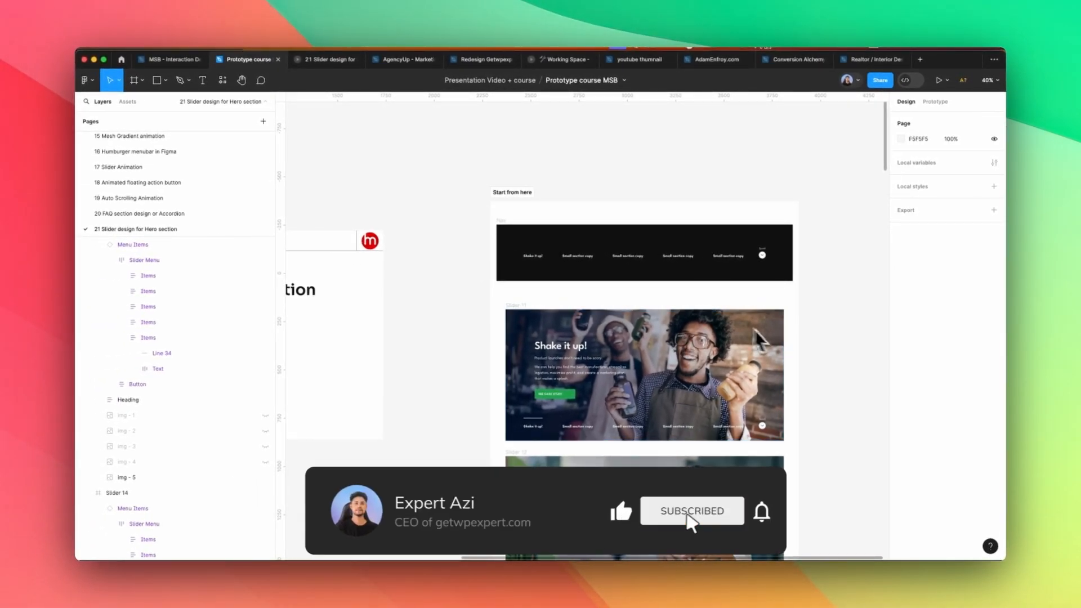
{"action": "left_click", "coordinate": [935, 102]}
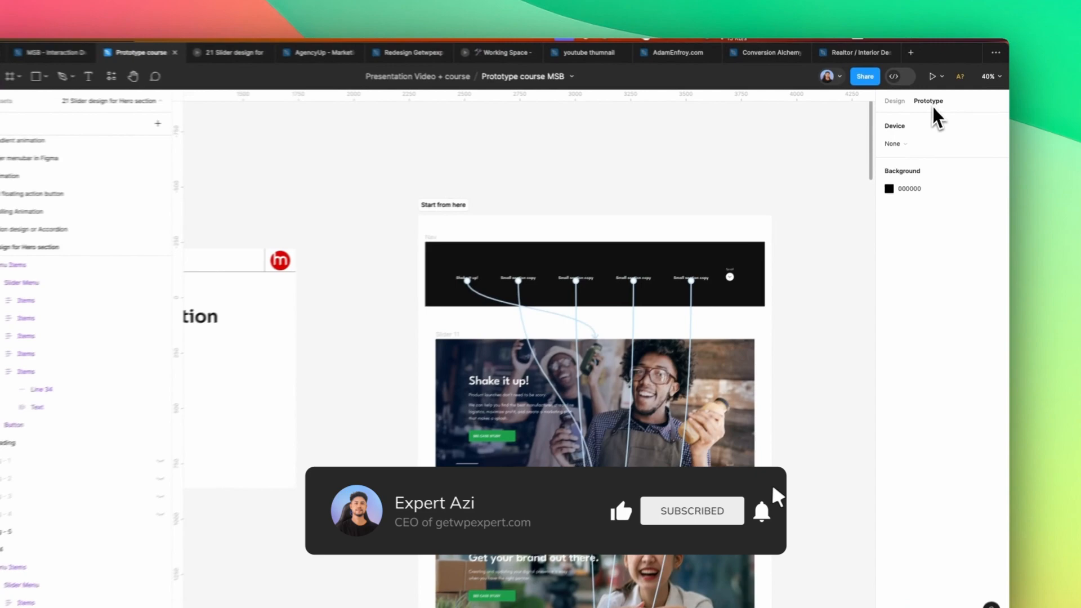
{"action": "scroll", "coordinate": [670, 242], "scroll_direction": "down", "scroll_amount": 2}
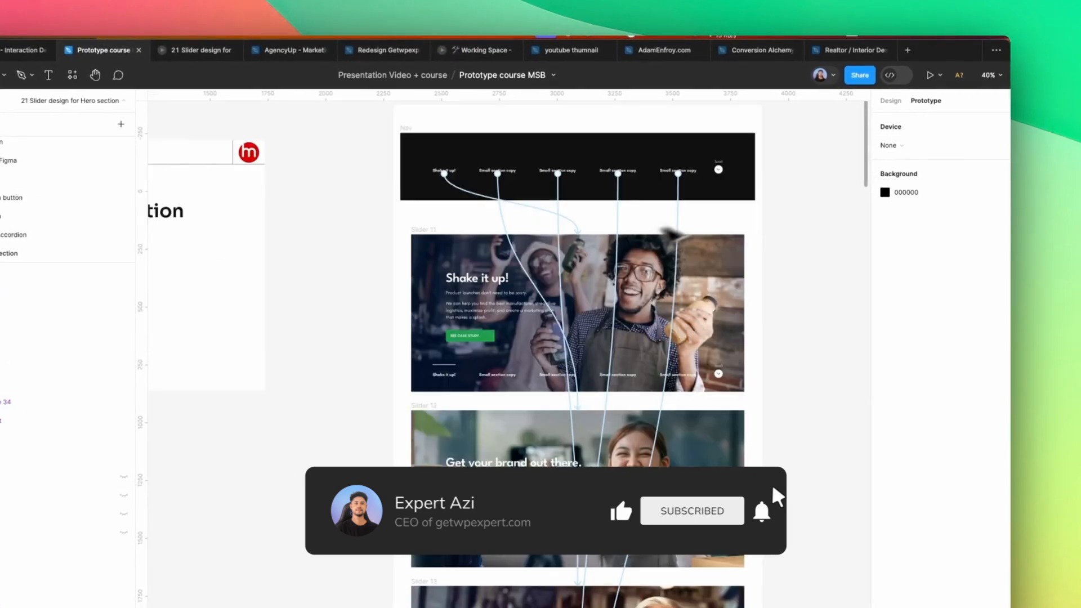
- Connect the Slider 11 frame to Slider 12 with an After delay trigger of 3000 ms
{"action": "left_click", "coordinate": [449, 336]}
{"action": "scroll", "coordinate": [448, 337], "scroll_direction": "down", "scroll_amount": 2}
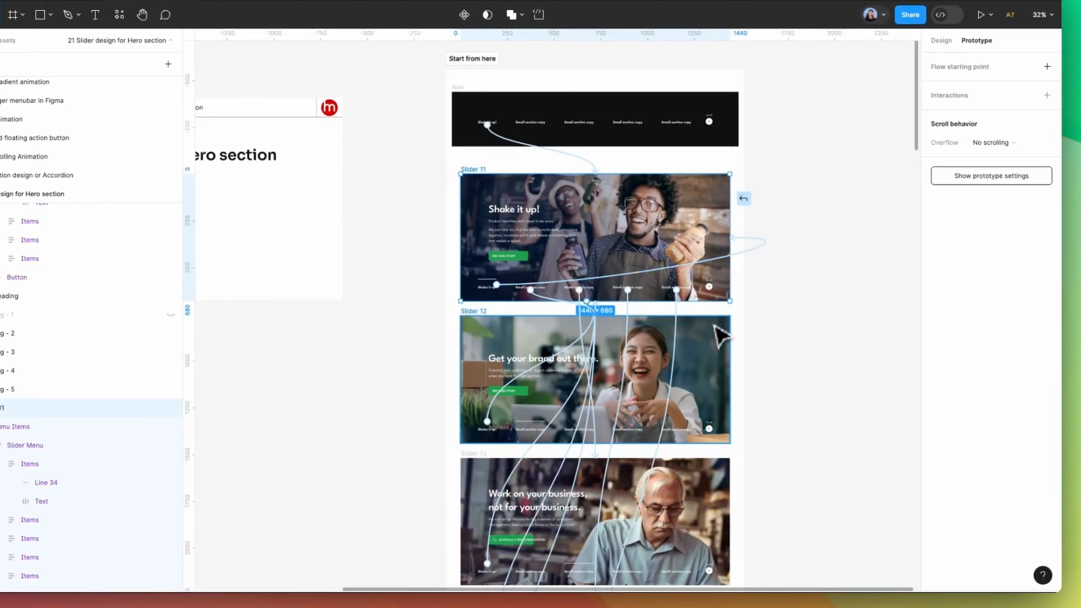
{"action": "left_click_drag", "start_coordinate": [714, 325], "coordinate": [716, 329]}
{"action": "left_click", "coordinate": [549, 345]}
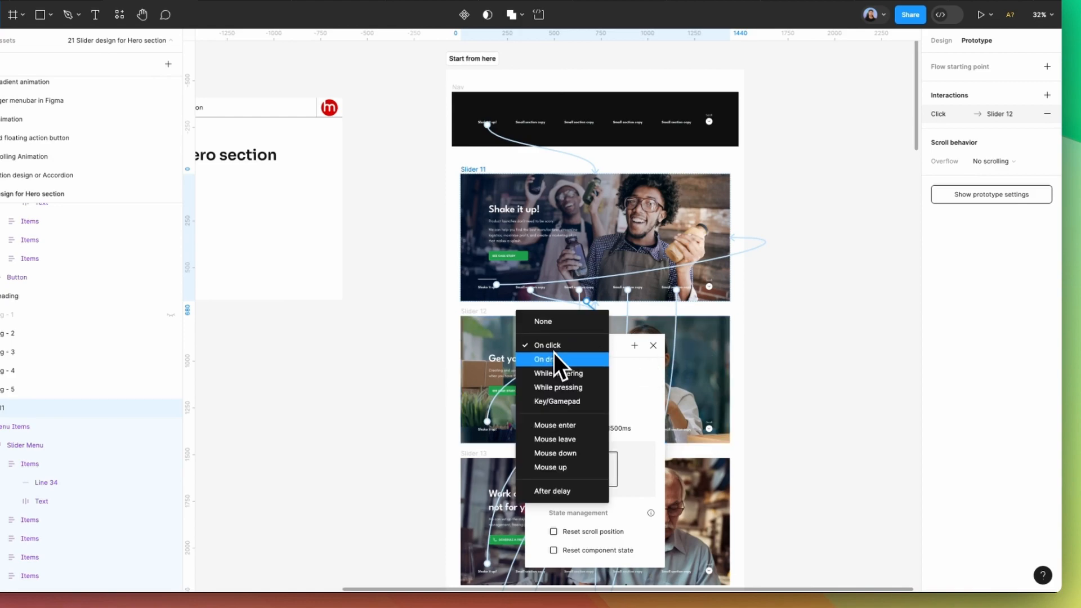
{"action": "left_click", "coordinate": [570, 489]}
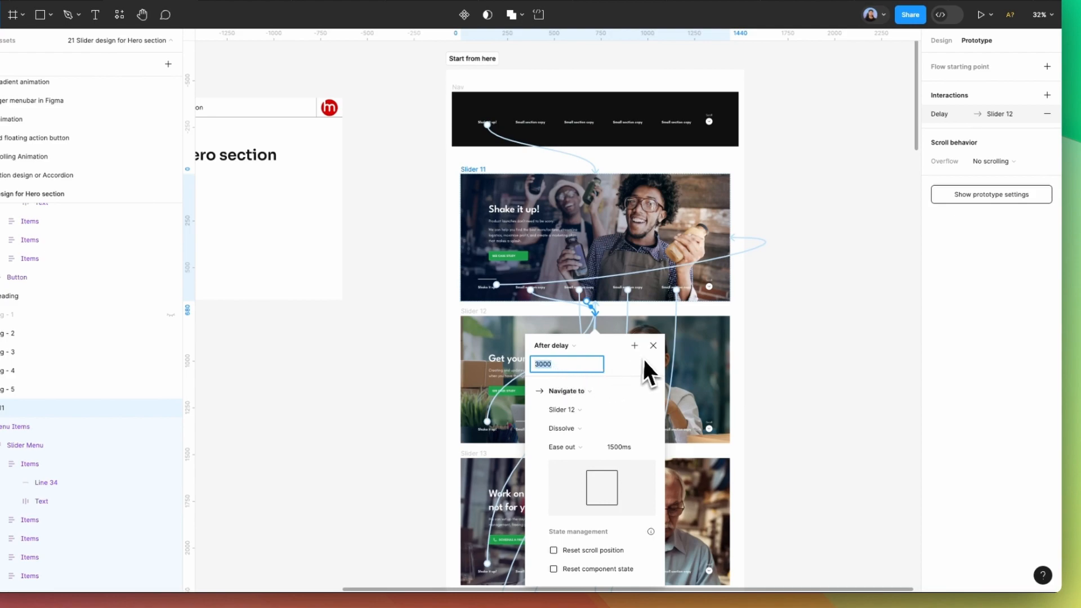
{"action": "key", "text": "Return"}
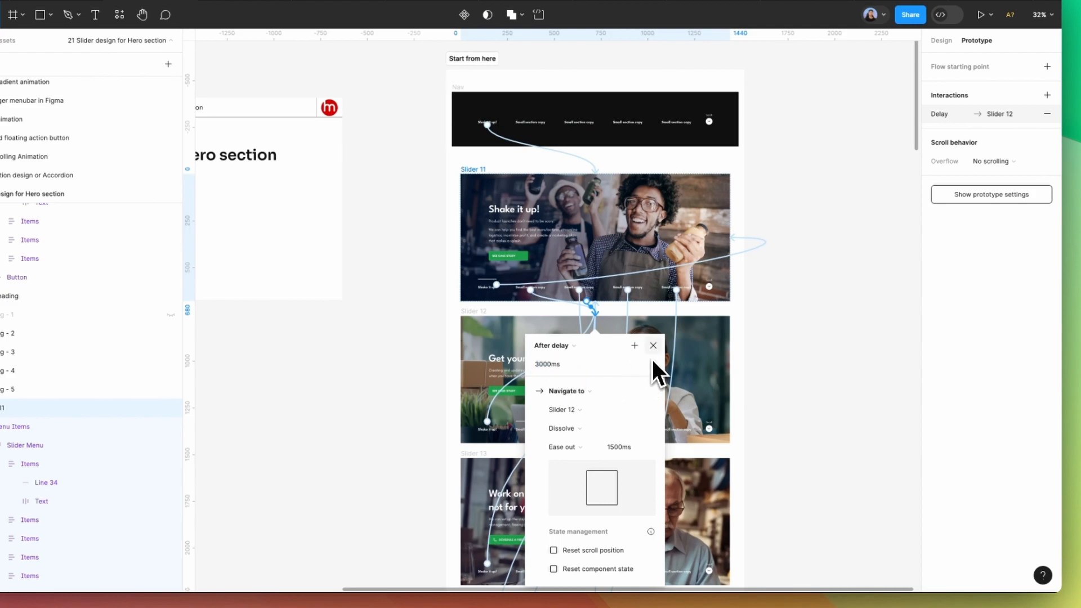
- Connect the Slider 12 frame to Slider 13 with an After delay trigger
{"action": "left_click", "coordinate": [707, 369]}
{"action": "scroll", "coordinate": [749, 349], "scroll_direction": "down", "scroll_amount": 4}
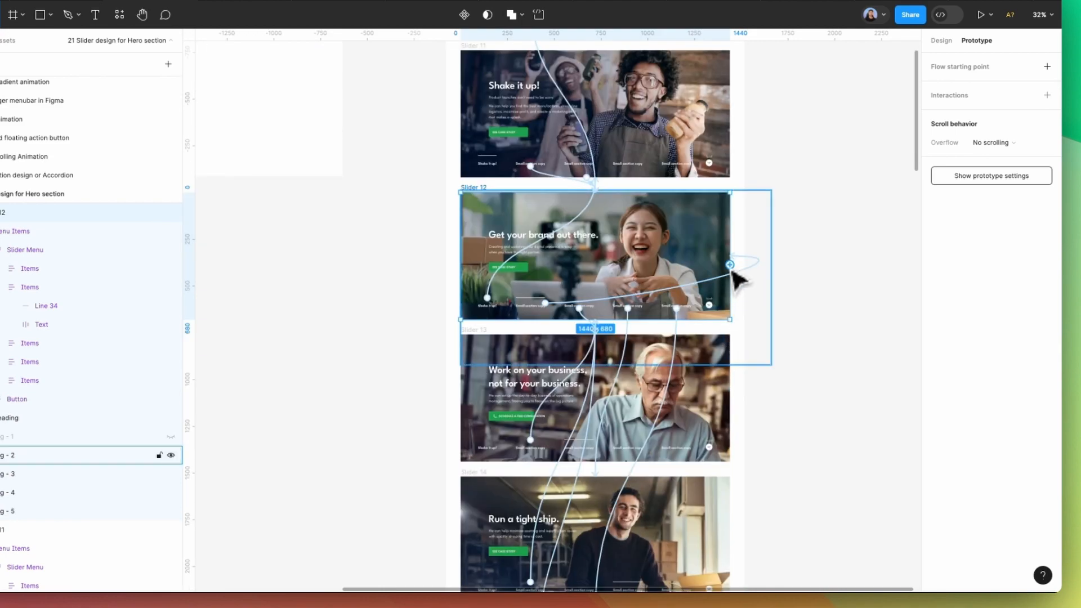
{"action": "left_click_drag", "start_coordinate": [714, 305], "coordinate": [718, 360]}
{"action": "left_click", "coordinate": [547, 364]}
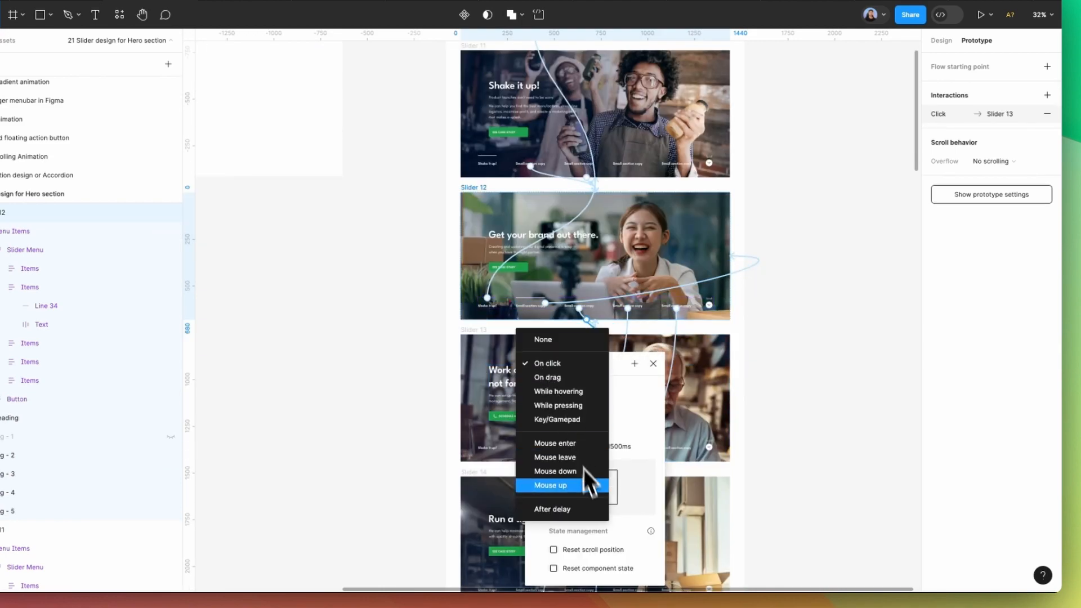
{"action": "left_click", "coordinate": [582, 509]}
{"action": "left_click", "coordinate": [776, 373]}
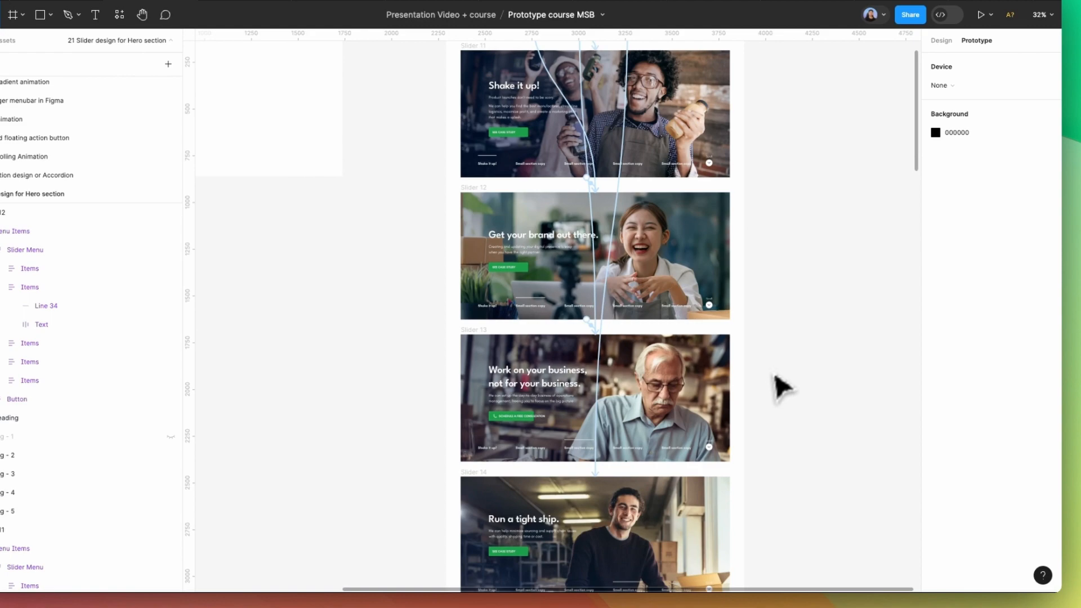
- Connect the Slider 13 frame to Slider 14 with an After delay trigger of 3000 ms
{"action": "scroll", "coordinate": [775, 372], "scroll_direction": "down", "scroll_amount": 1}
{"action": "left_click", "coordinate": [733, 363]}
{"action": "left_click_drag", "start_coordinate": [733, 363], "coordinate": [704, 450]}
{"action": "left_click", "coordinate": [549, 455]}
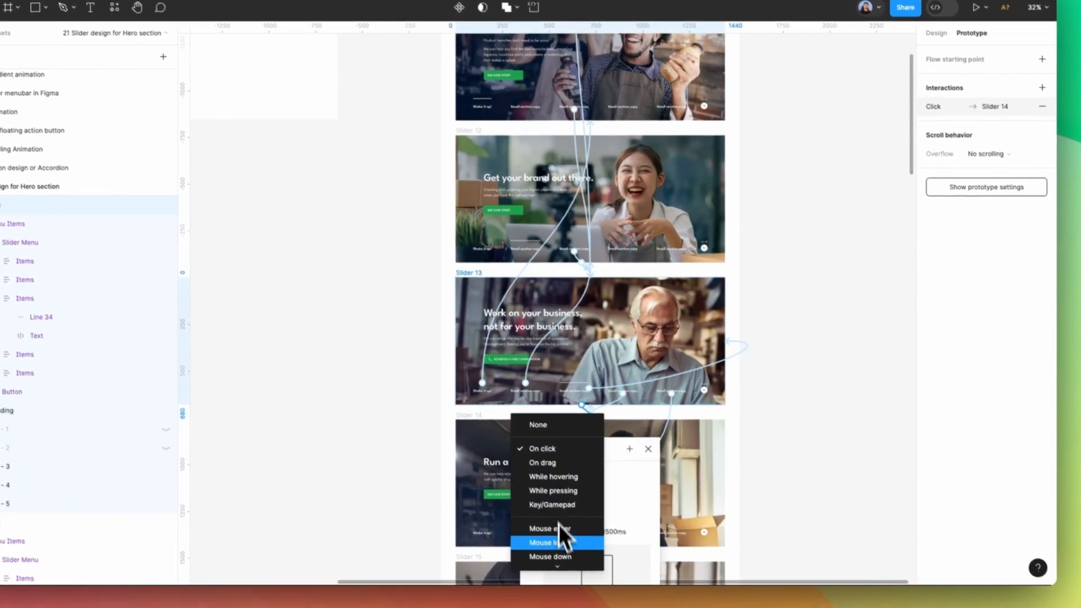
{"action": "left_click", "coordinate": [555, 556]}
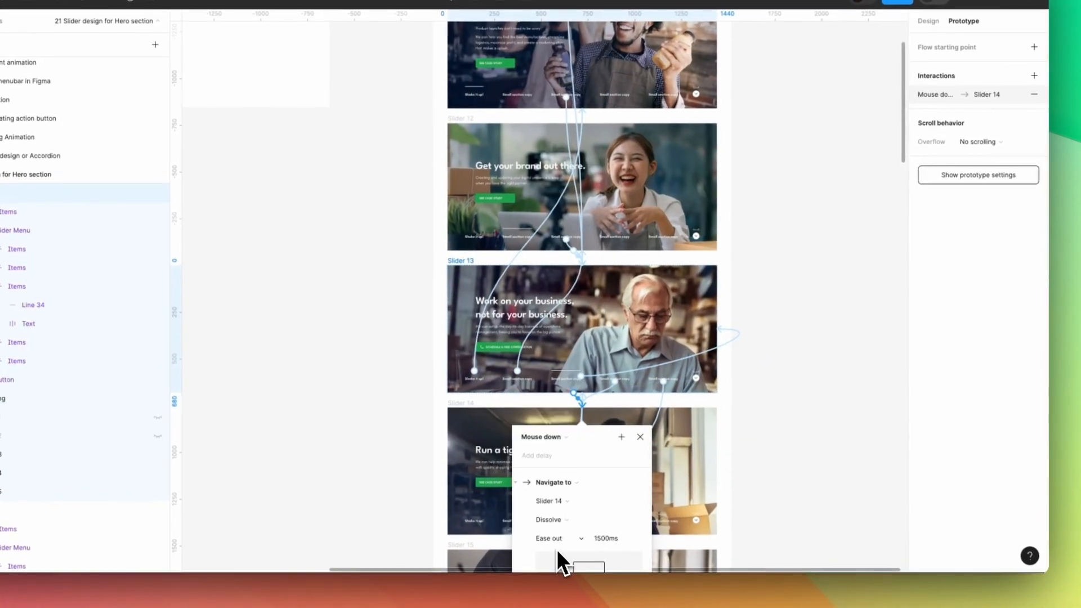
{"action": "left_click", "coordinate": [539, 452]}
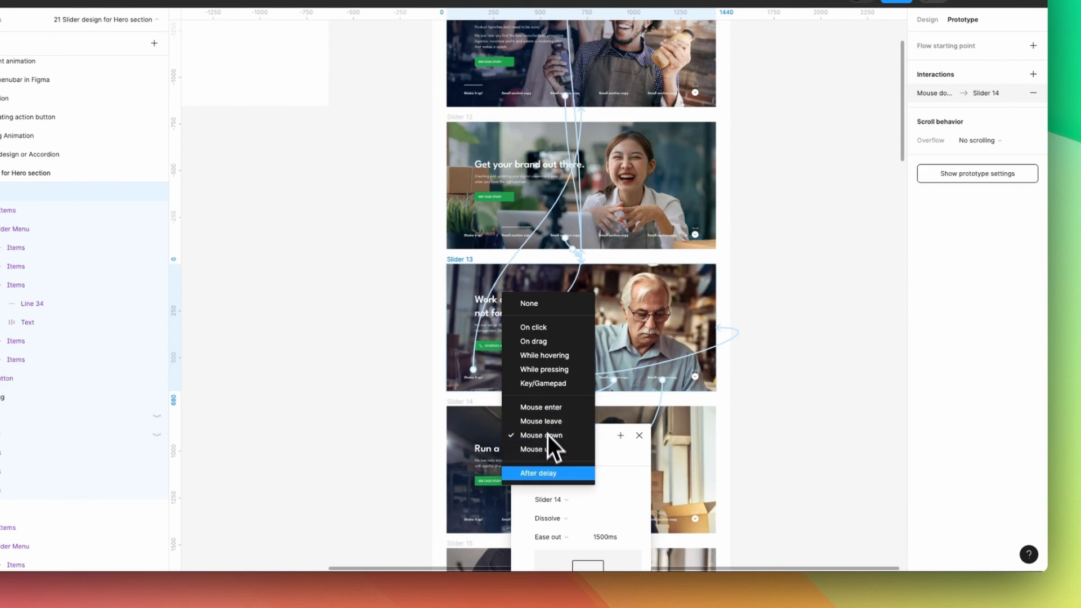
{"action": "left_click", "coordinate": [550, 474]}
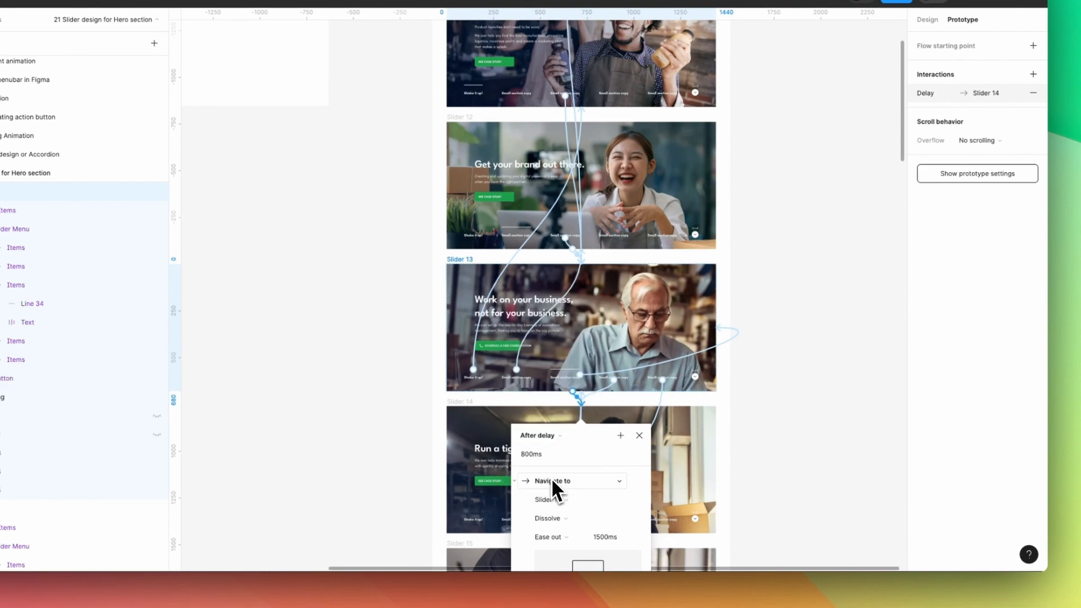
{"action": "left_click", "coordinate": [543, 459]}
{"action": "type", "text": "3000"}
{"action": "left_click", "coordinate": [808, 426]}
- Connect the Slider 14 frame to Slider 15 with an After delay trigger of 3000 ms
{"action": "scroll", "coordinate": [789, 388], "scroll_direction": "down", "scroll_amount": 4}
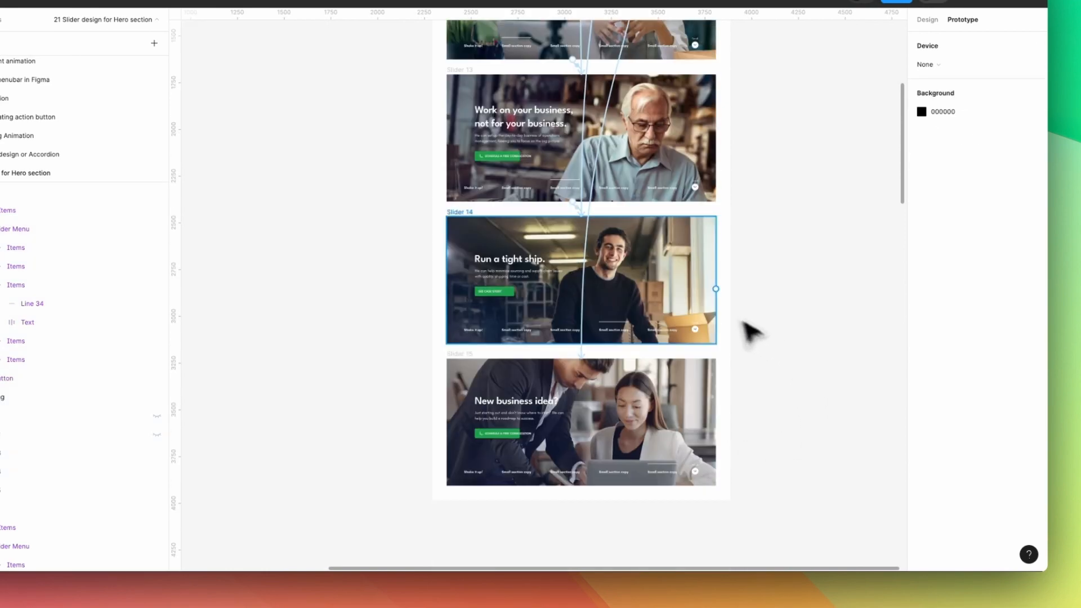
{"action": "left_click", "coordinate": [713, 291]}
{"action": "left_click_drag", "start_coordinate": [688, 399], "coordinate": [687, 397]}
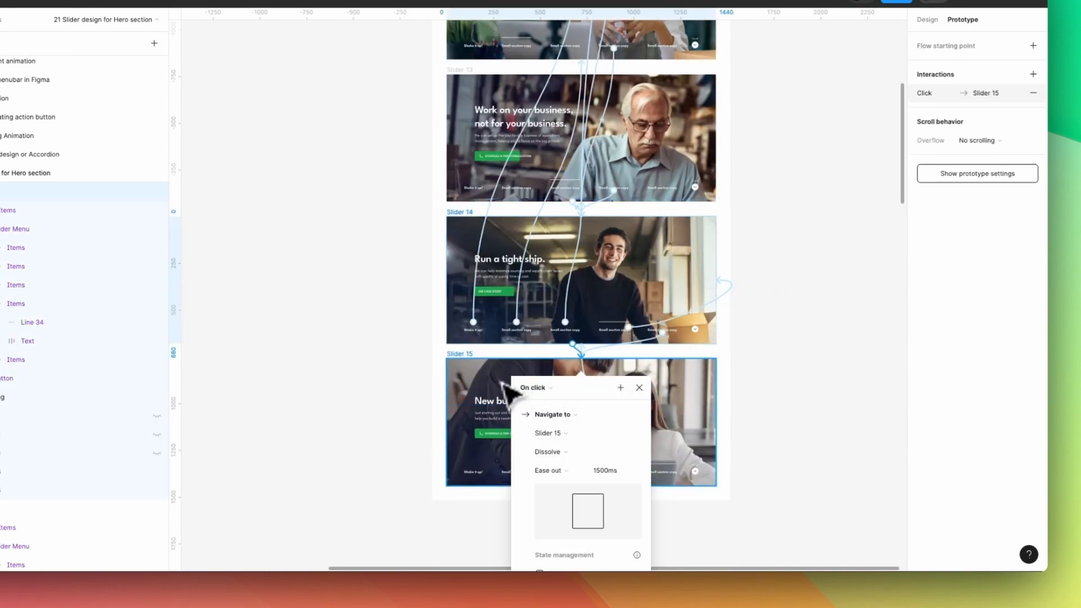
{"action": "left_click", "coordinate": [530, 388]}
{"action": "left_click", "coordinate": [557, 531]}
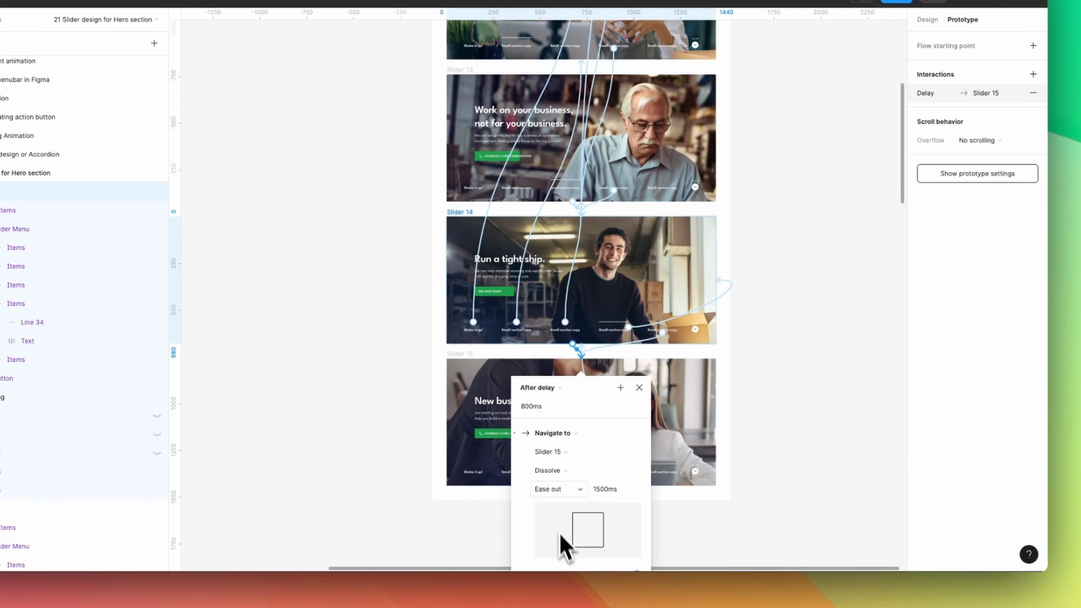
{"action": "left_click", "coordinate": [532, 411]}
{"action": "type", "text": "3000"}
{"action": "left_click", "coordinate": [757, 399]}
- Connect the Slider 15 frame back to Slider 11 with an After delay trigger to loop the slideshow
{"action": "left_click", "coordinate": [701, 420]}
{"action": "scroll", "coordinate": [710, 444], "scroll_direction": "down", "scroll_amount": 5}
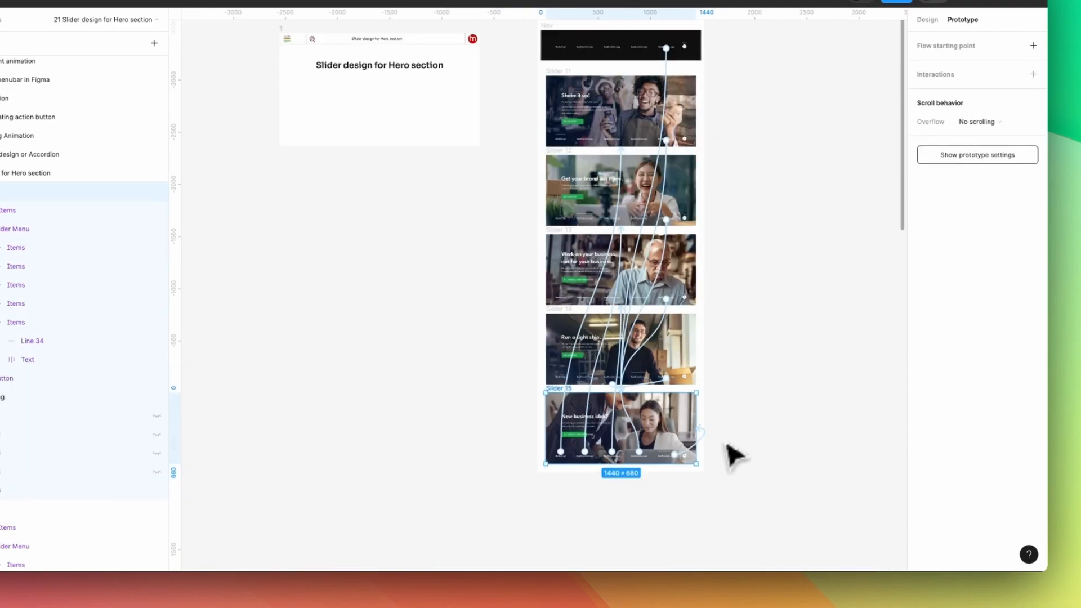
{"action": "left_click_drag", "start_coordinate": [697, 438], "coordinate": [628, 120]}
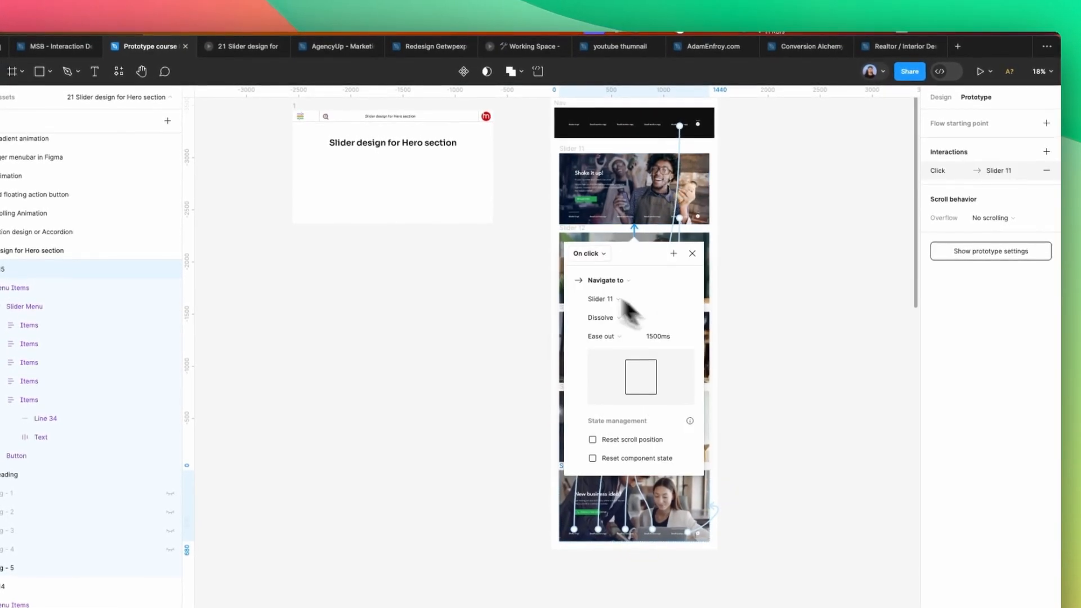
{"action": "left_click", "coordinate": [589, 255]}
{"action": "left_click", "coordinate": [617, 402]}
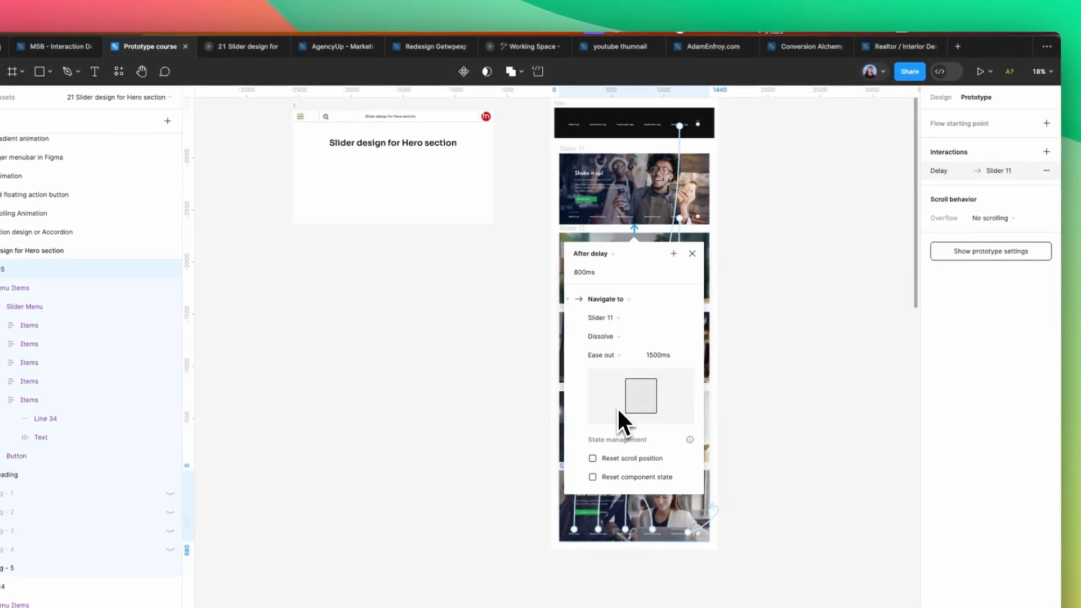
{"action": "left_click", "coordinate": [796, 258]}
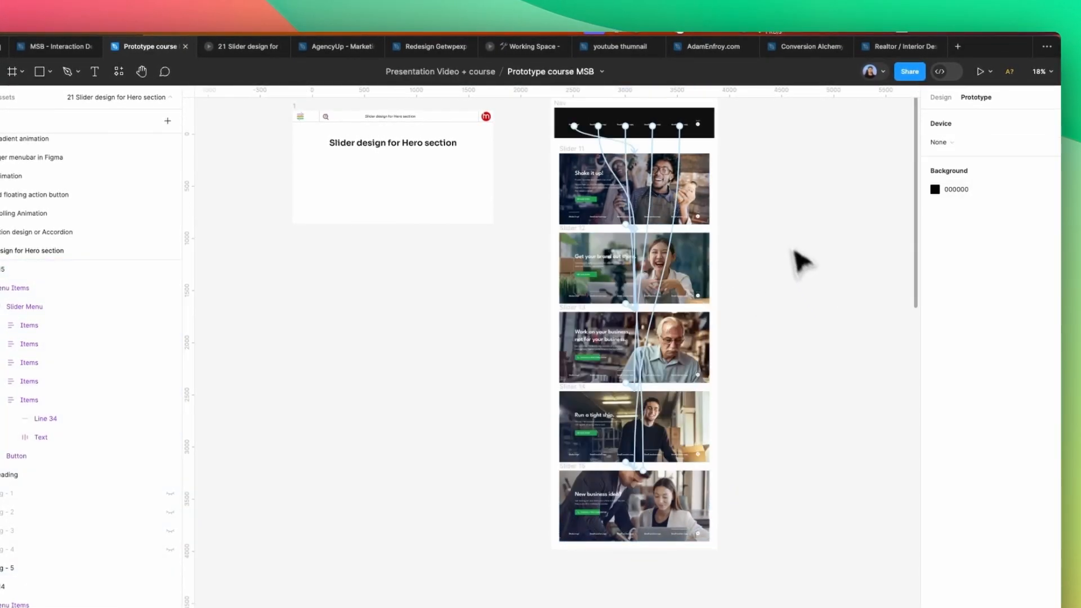
- Switch to the running prototype, watch the automatic slide changes and test the fourth menu item
{"action": "left_click", "coordinate": [259, 46]}
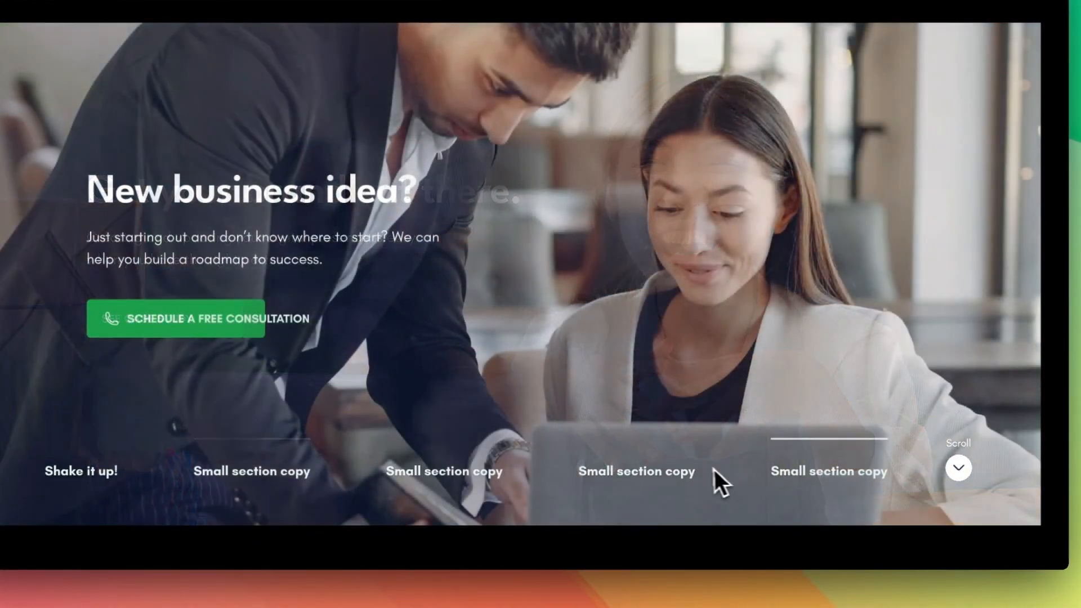
{"action": "left_click", "coordinate": [686, 484]}
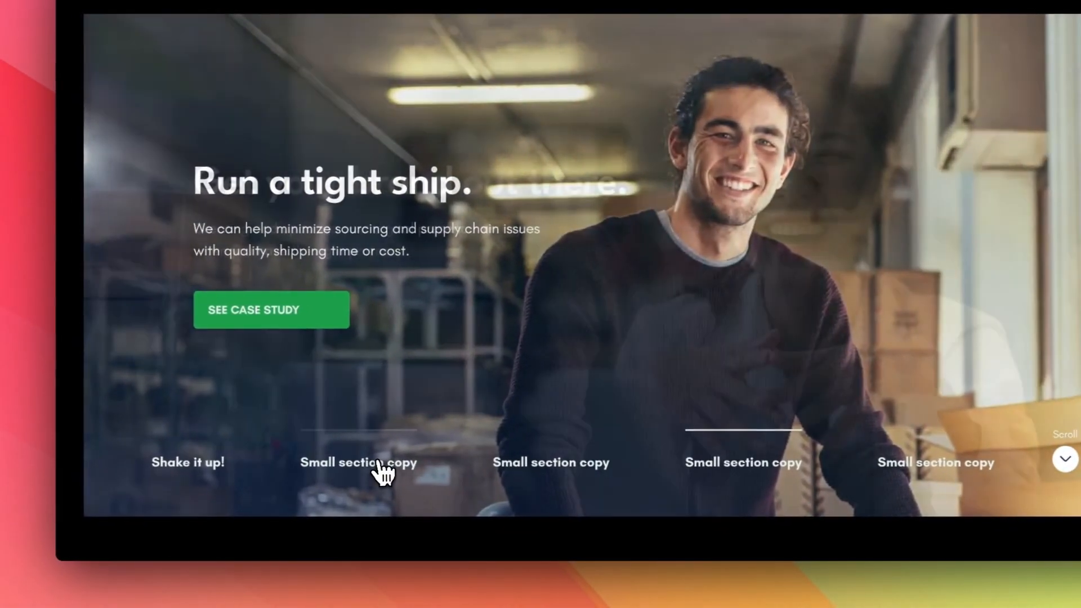